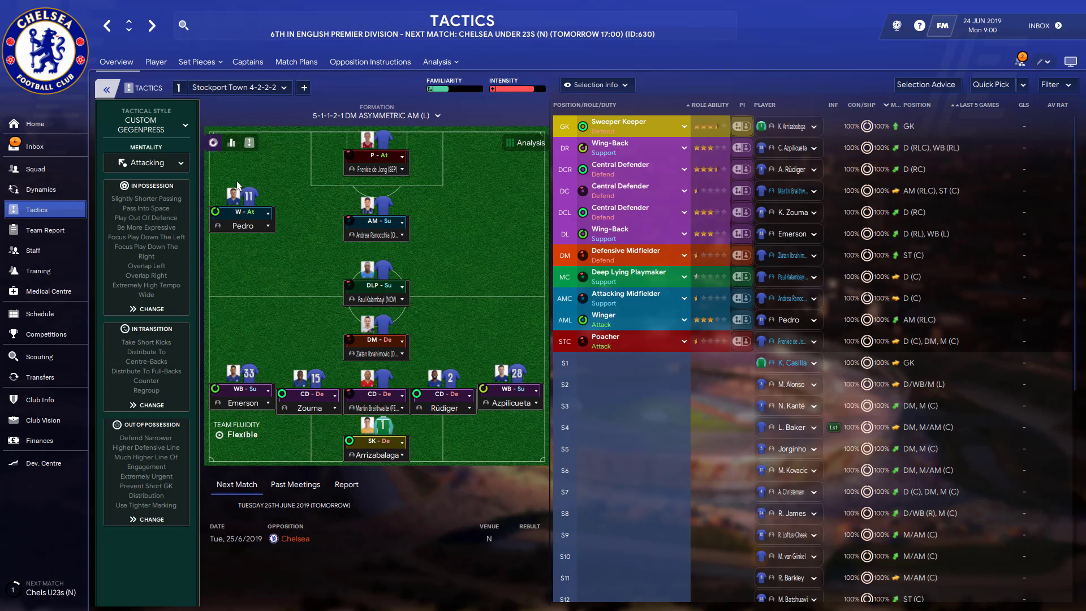
Open Bruno Fernandes' player profile from the Chelsea tactics screen to view his face
{"action": "left_click", "coordinate": [152, 26]}
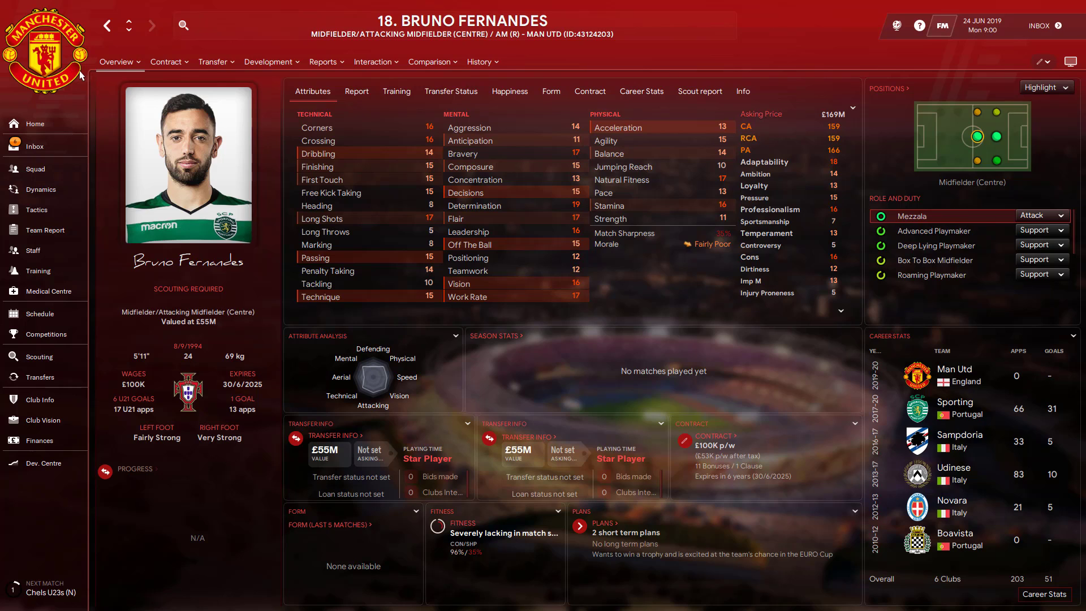
Return to the Chelsea tactics screen and scroll through Chrome's DF11 Updates page
{"action": "left_click", "coordinate": [108, 26]}
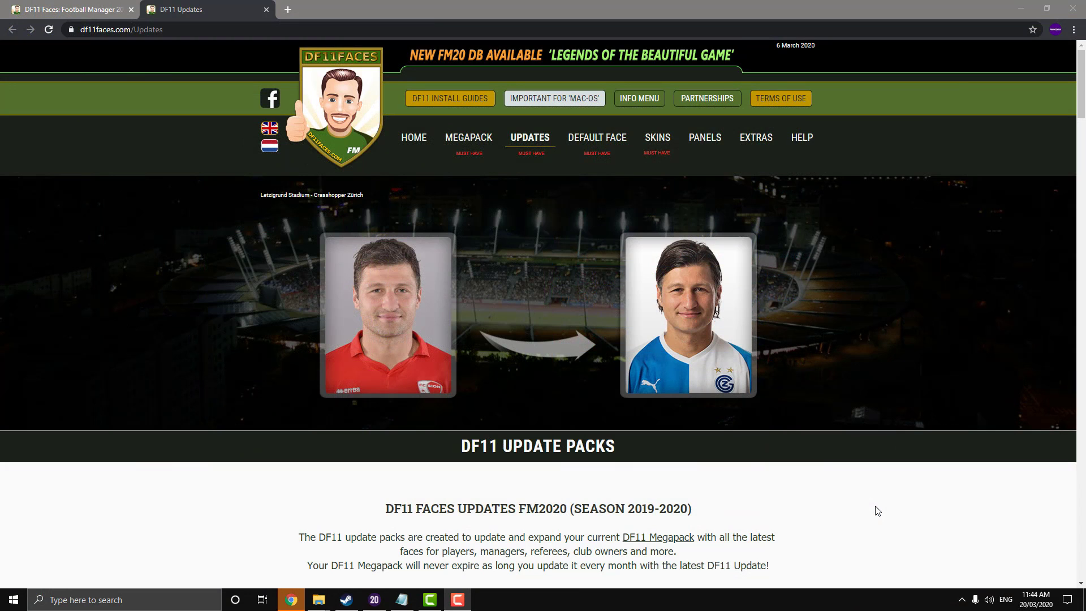
{"action": "scroll", "coordinate": [814, 448], "scroll_direction": "down", "scroll_amount": 14}
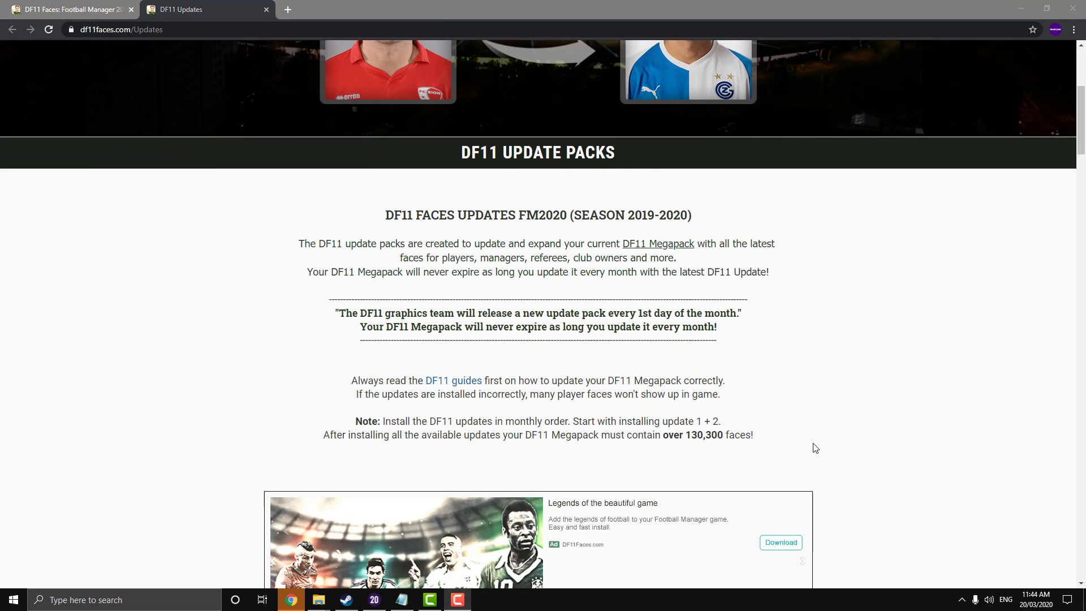
{"action": "scroll", "coordinate": [814, 448], "scroll_direction": "down", "scroll_amount": 7}
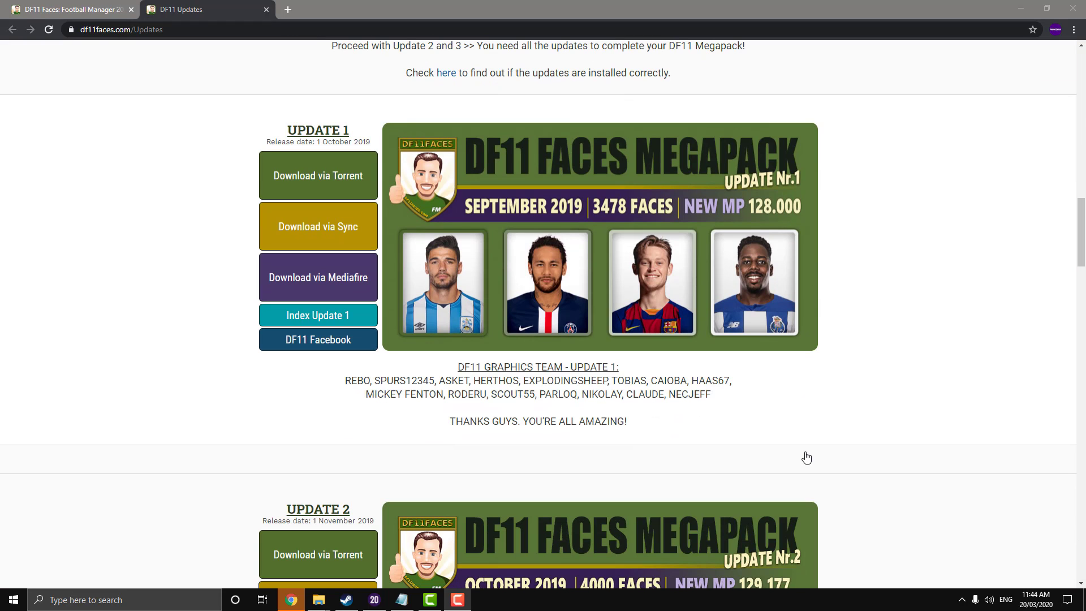
{"action": "scroll", "coordinate": [805, 458], "scroll_direction": "down", "scroll_amount": 6}
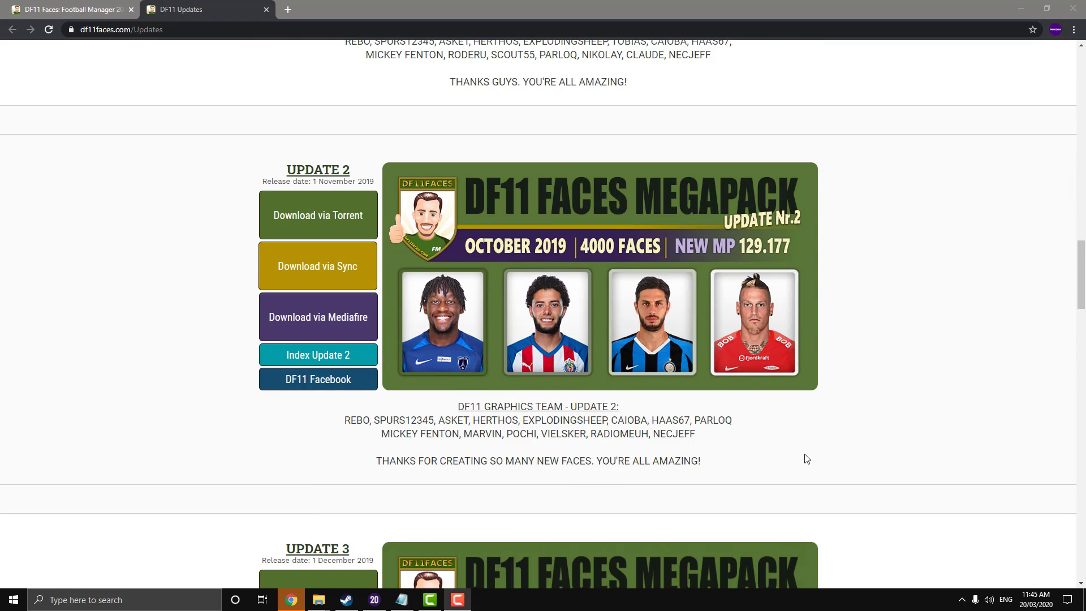
{"action": "scroll", "coordinate": [805, 458], "scroll_direction": "up", "scroll_amount": 9}
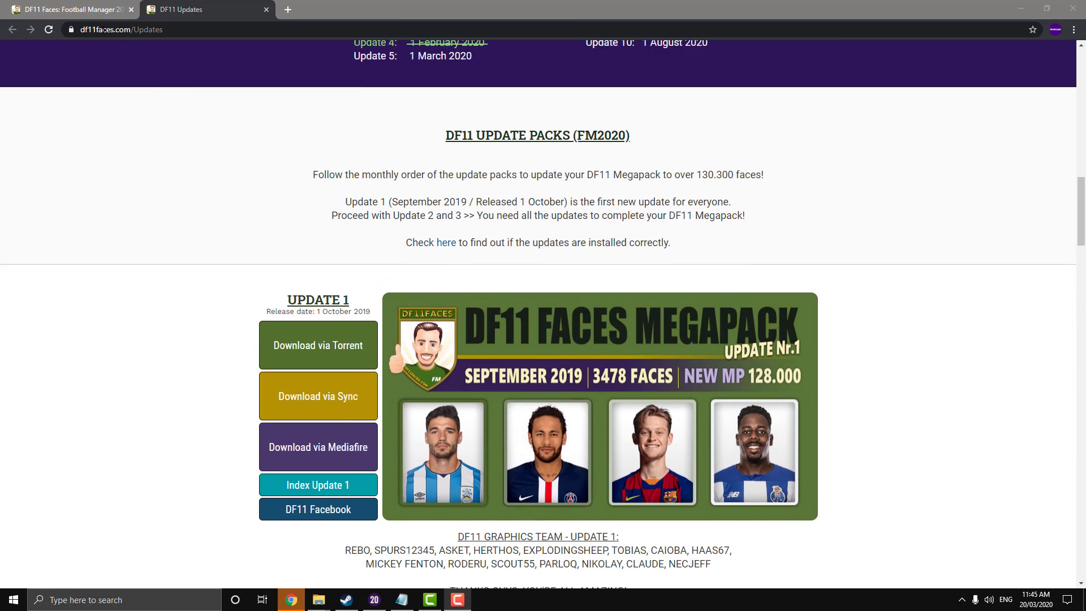
Glance at the df11faces home page, then scroll the Updates page down to Update 5 (February 2020)
{"action": "left_click", "coordinate": [87, 15]}
{"action": "scroll", "coordinate": [266, 383], "scroll_direction": "up", "scroll_amount": 8}
{"action": "scroll", "coordinate": [315, 419], "scroll_direction": "down", "scroll_amount": 5}
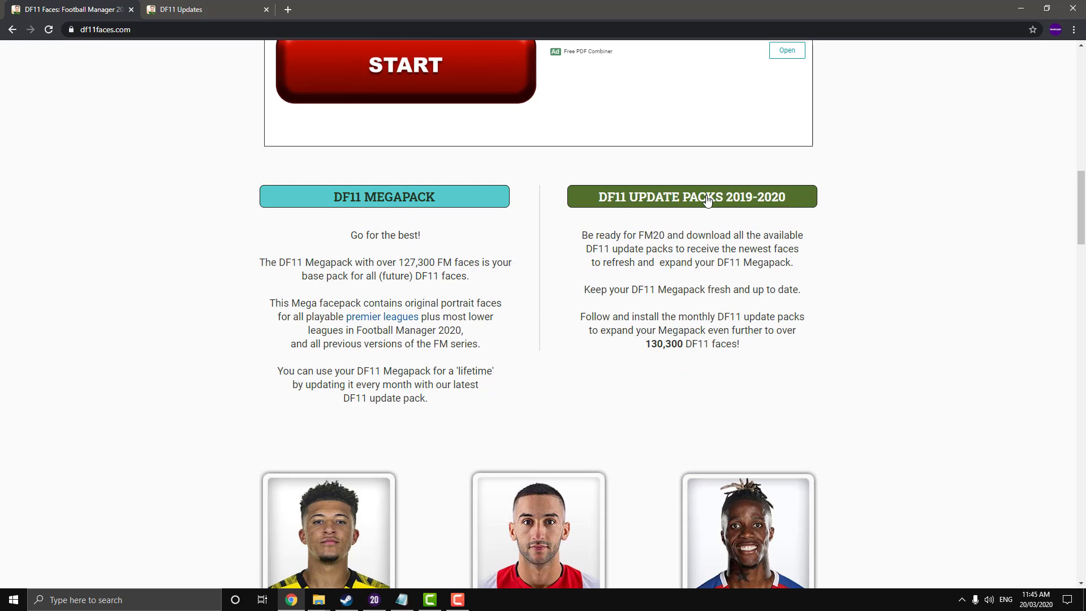
{"action": "left_click", "coordinate": [205, 16]}
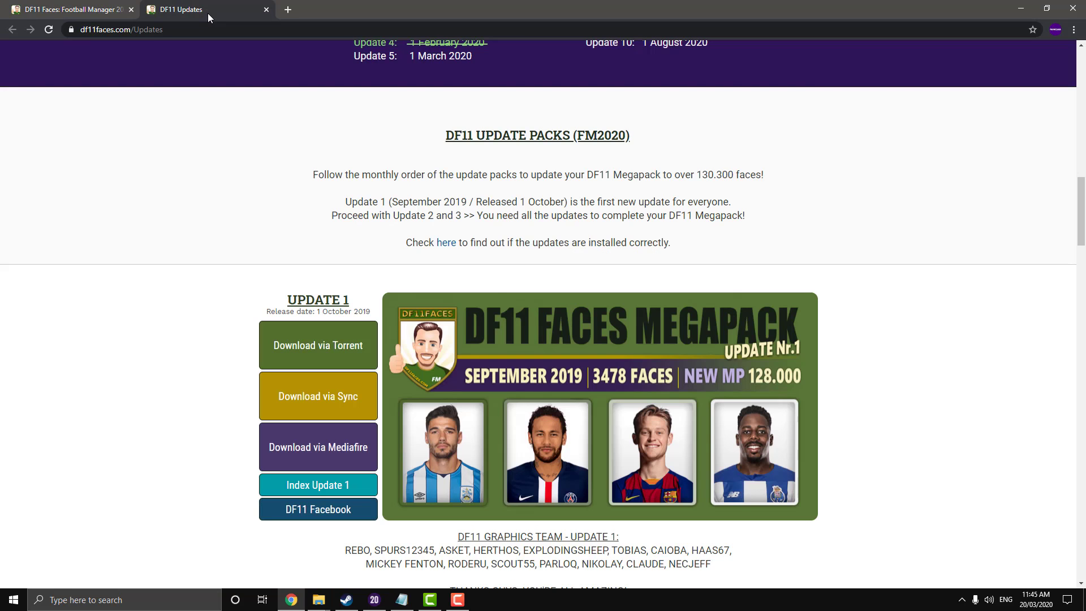
{"action": "scroll", "coordinate": [521, 335], "scroll_direction": "down", "scroll_amount": 5}
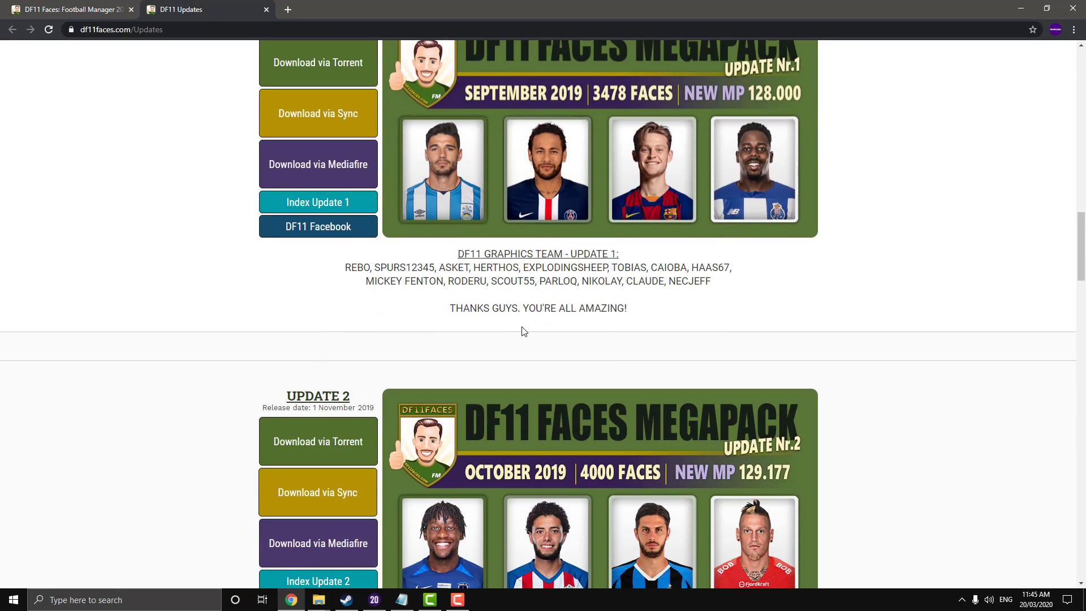
{"action": "scroll", "coordinate": [523, 332], "scroll_direction": "up", "scroll_amount": 3}
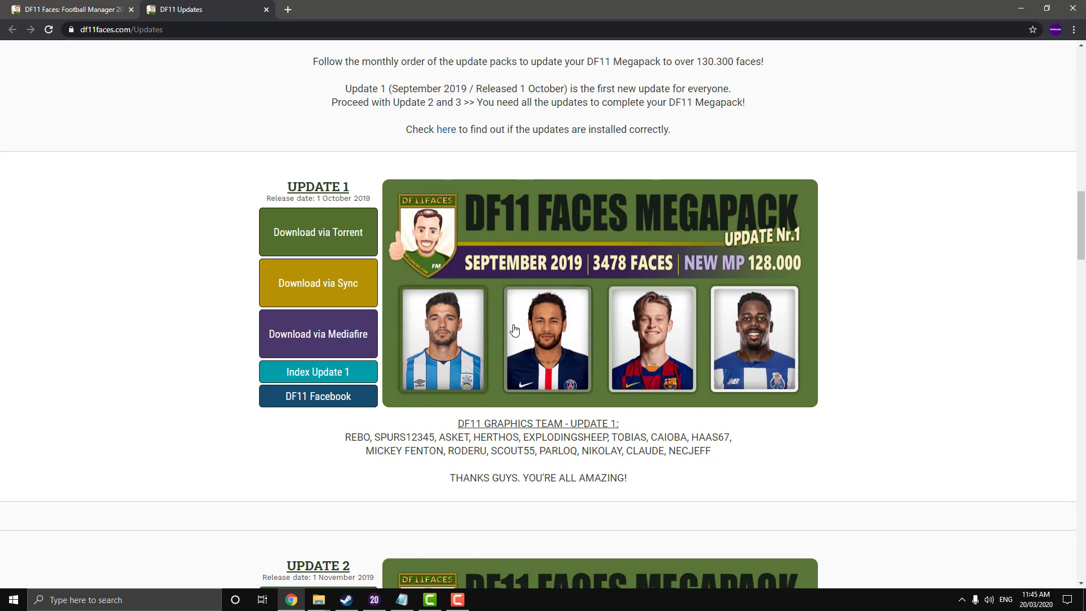
{"action": "scroll", "coordinate": [514, 330], "scroll_direction": "down", "scroll_amount": 7}
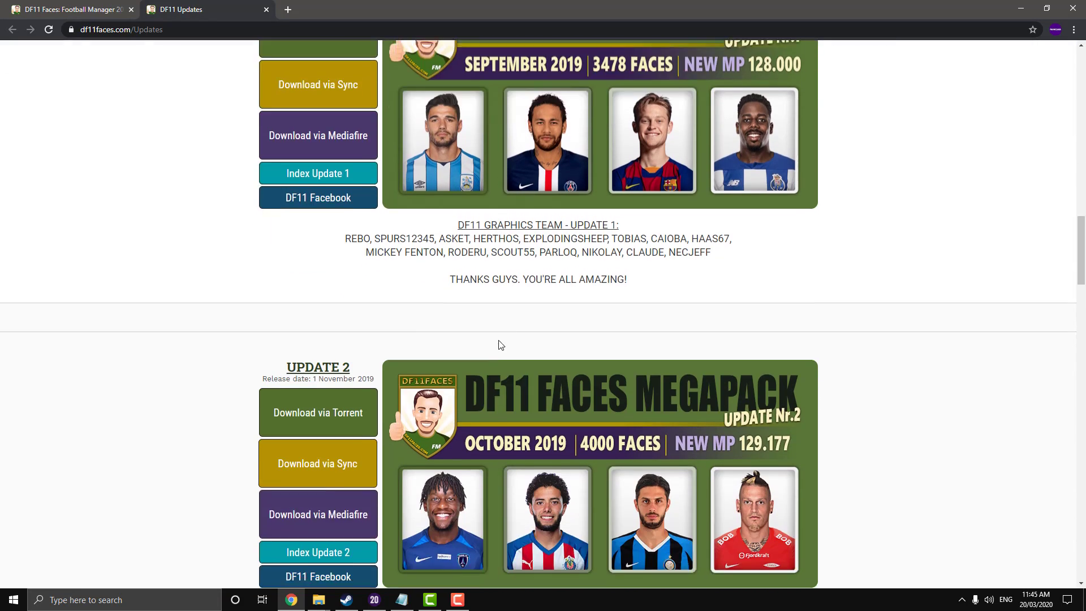
{"action": "scroll", "coordinate": [498, 347], "scroll_direction": "down", "scroll_amount": 10}
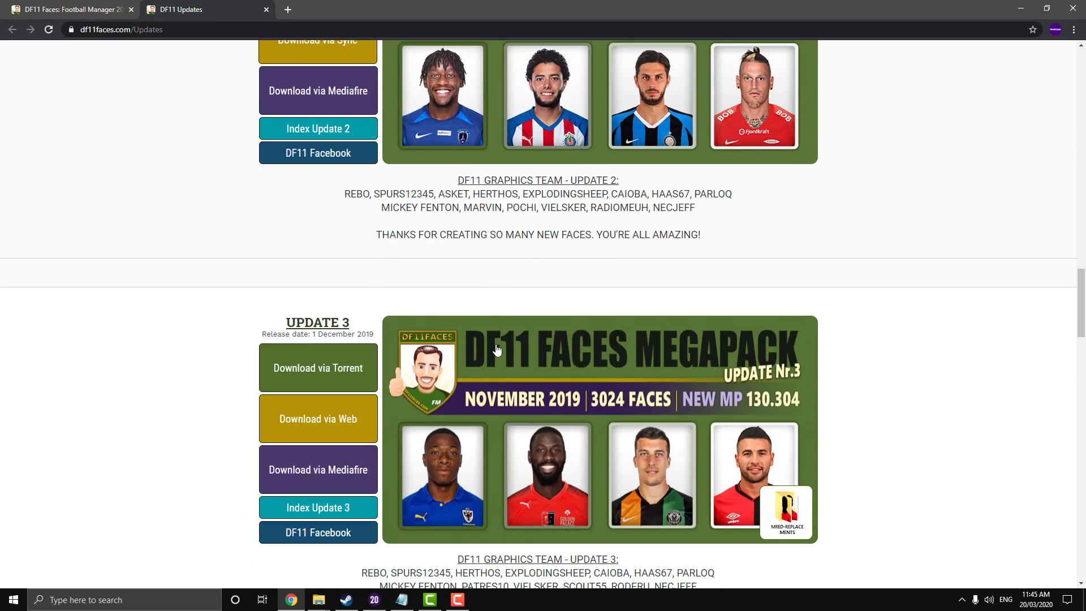
{"action": "scroll", "coordinate": [487, 357], "scroll_direction": "down", "scroll_amount": 16}
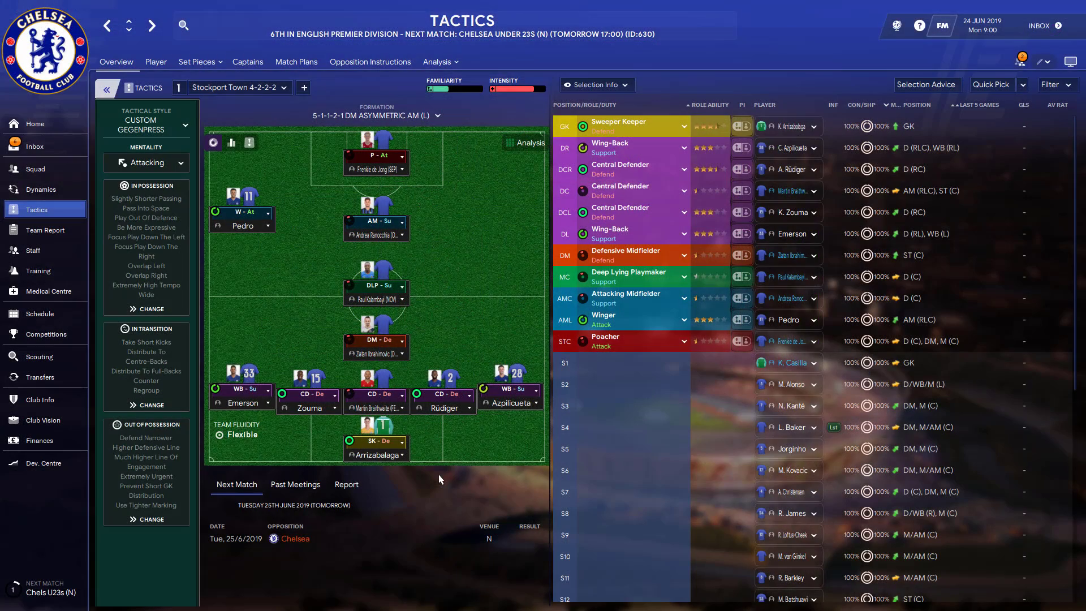
{"action": "left_click", "coordinate": [377, 169]}
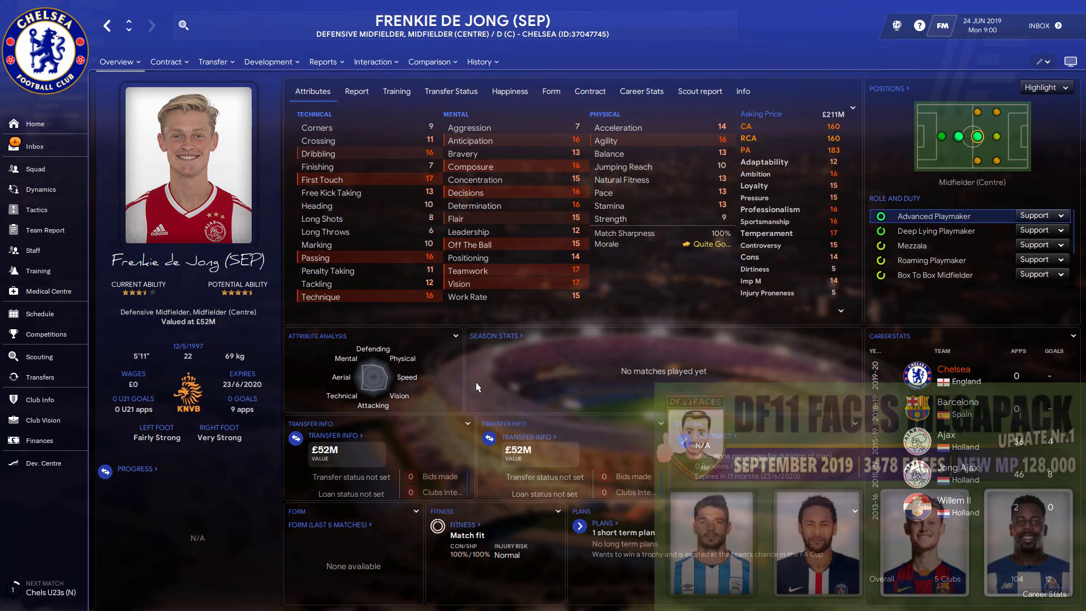
{"action": "left_click", "coordinate": [101, 27]}
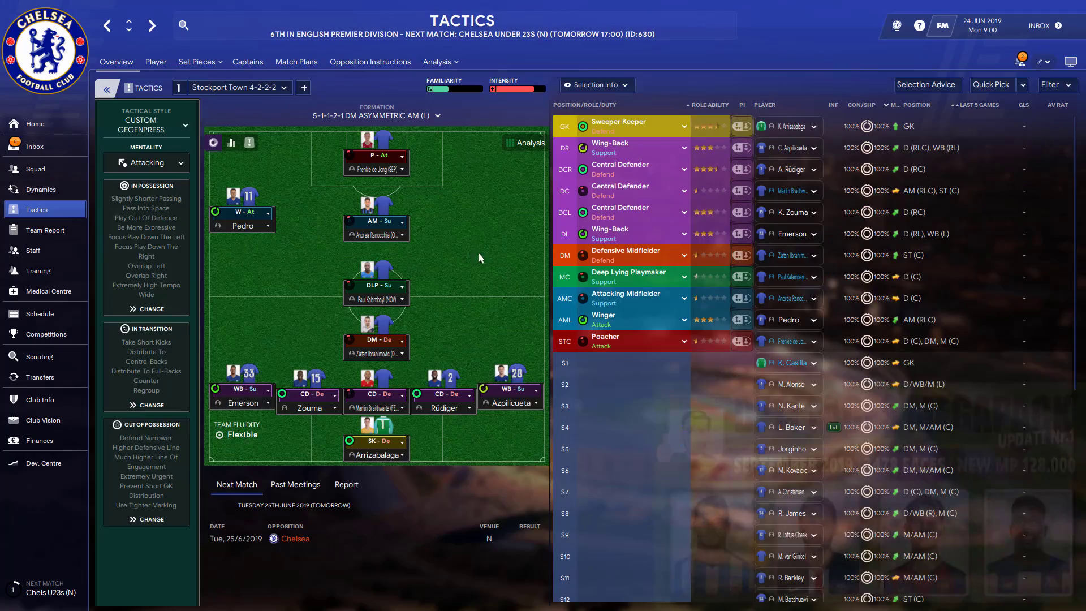
{"action": "left_click", "coordinate": [364, 255]}
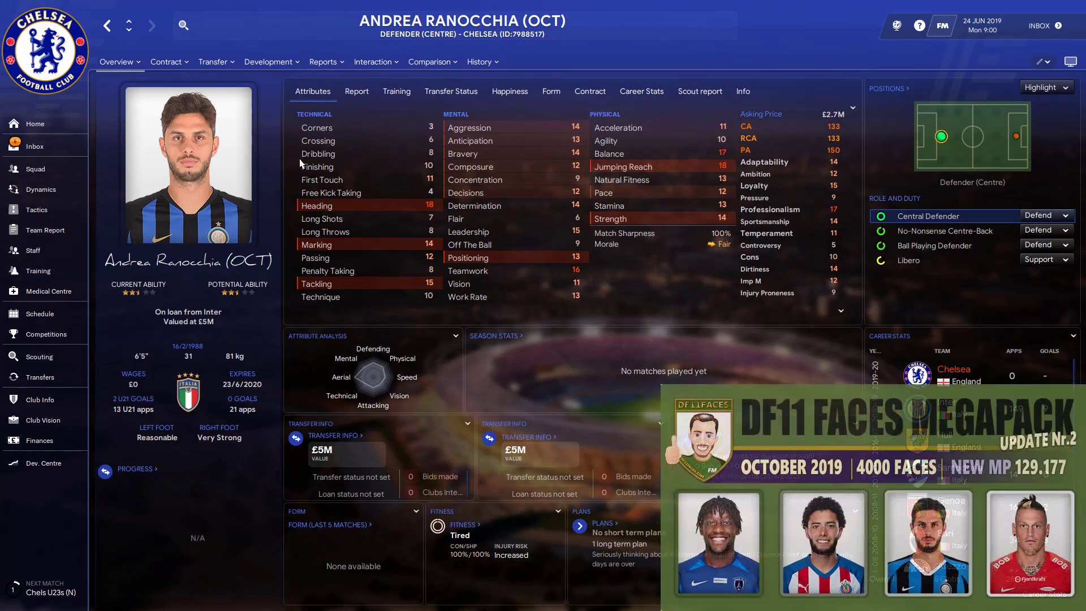
{"action": "left_click", "coordinate": [107, 25]}
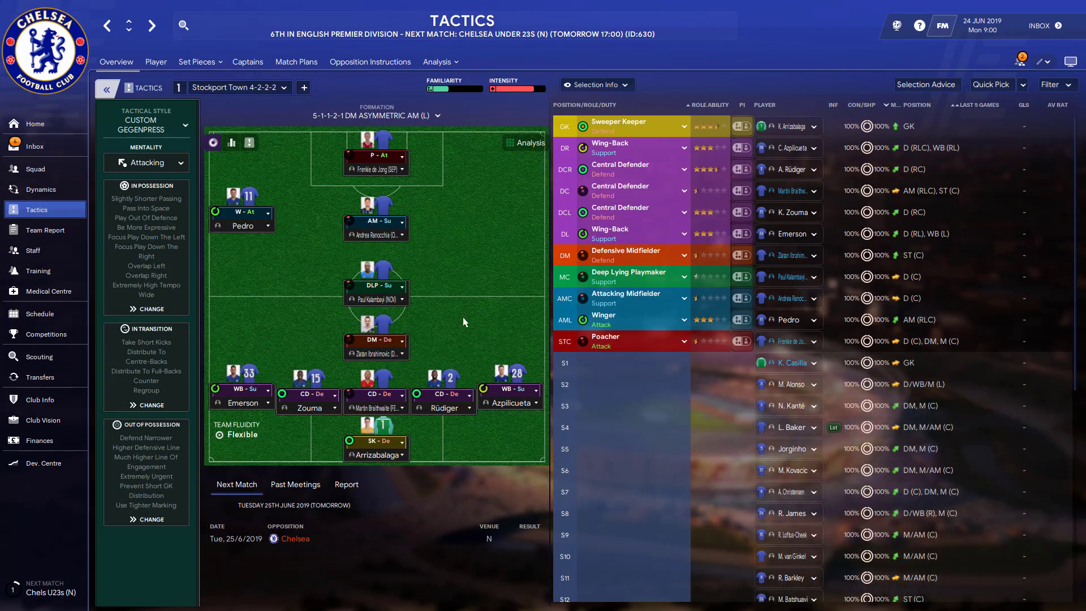
{"action": "left_click", "coordinate": [377, 305]}
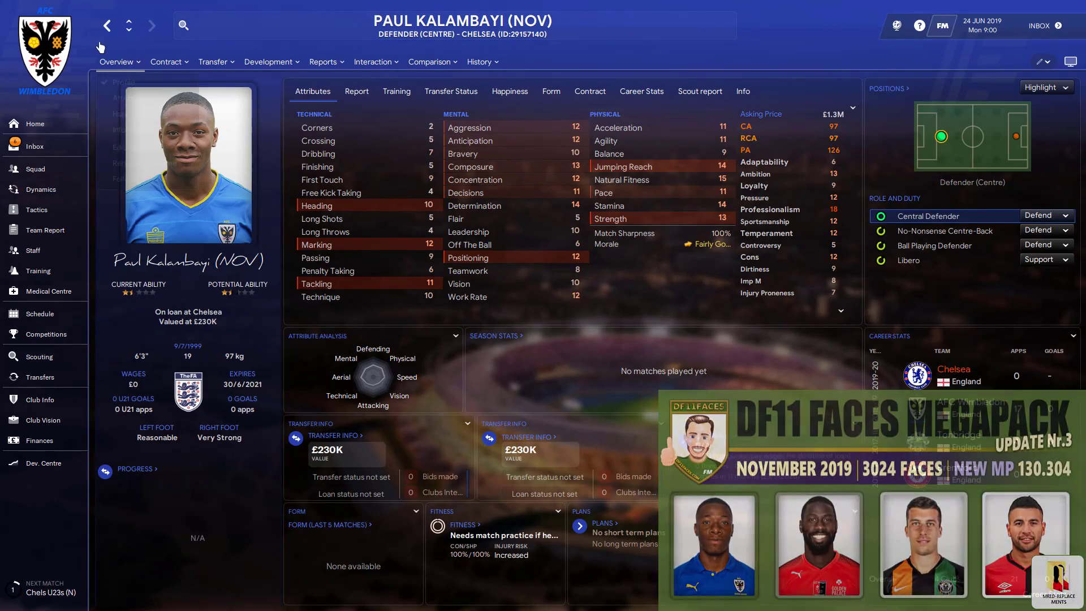
{"action": "left_click", "coordinate": [106, 26]}
{"action": "left_click", "coordinate": [376, 354]}
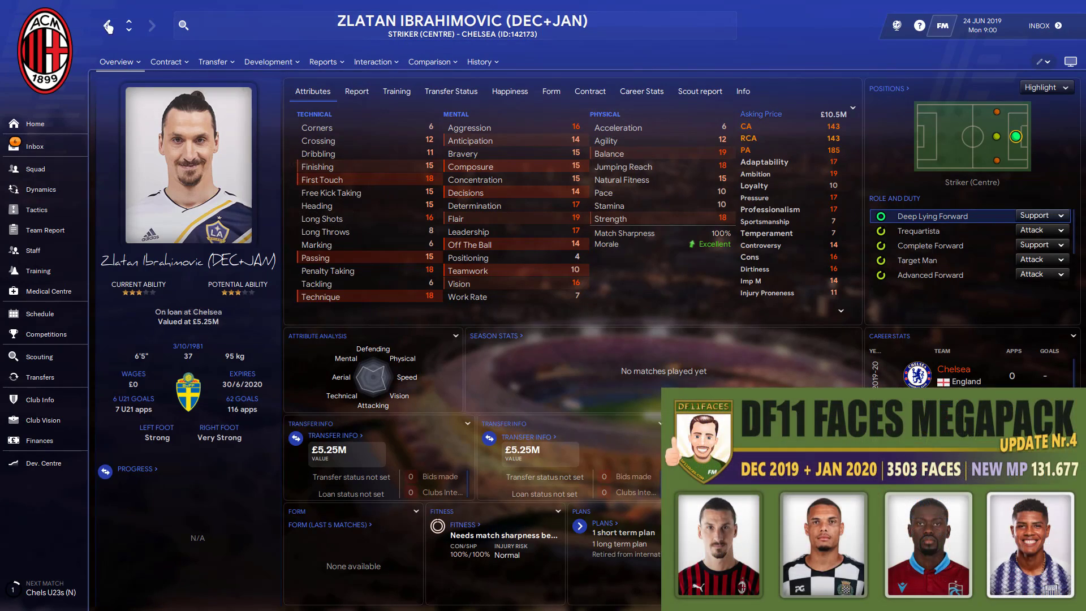
{"action": "left_click", "coordinate": [107, 25]}
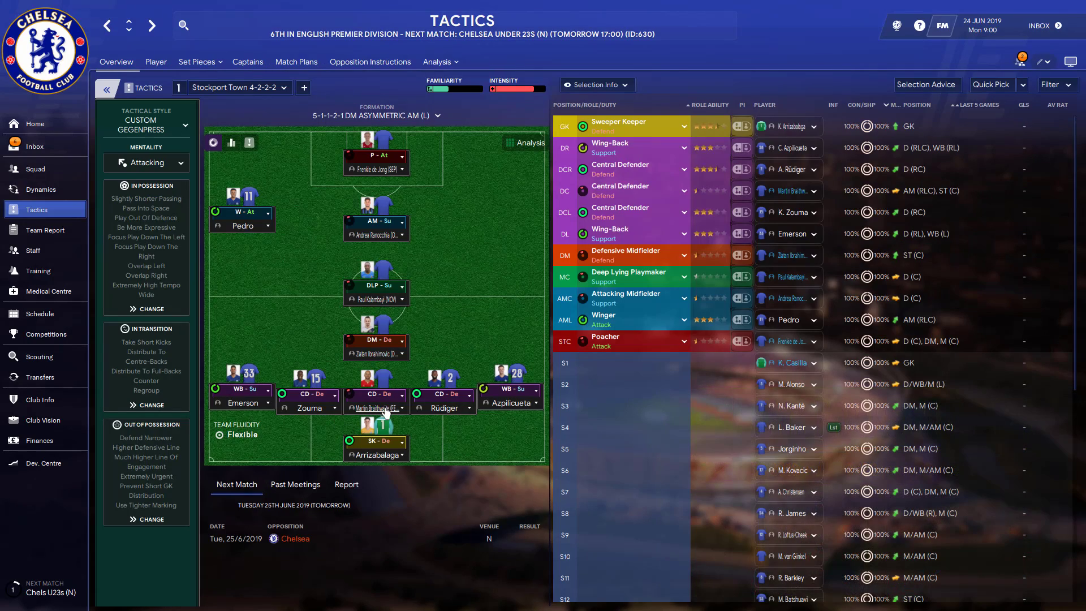
{"action": "left_click", "coordinate": [735, 391]}
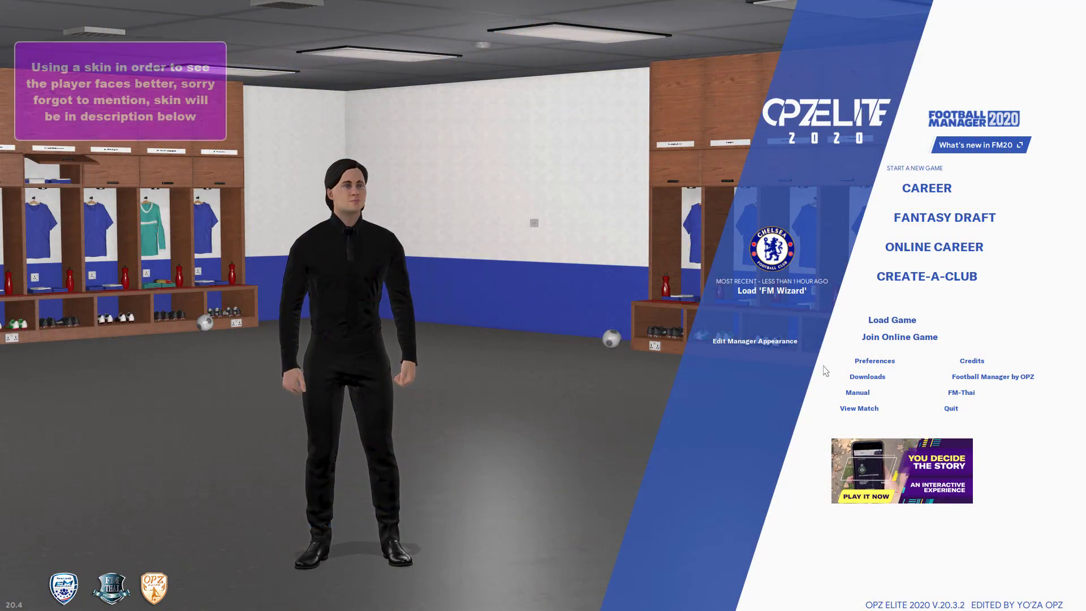
Enable 'Show screen IDs in Title Bar' in Advanced preferences, then load the FM Wizard save
{"action": "left_click", "coordinate": [865, 360]}
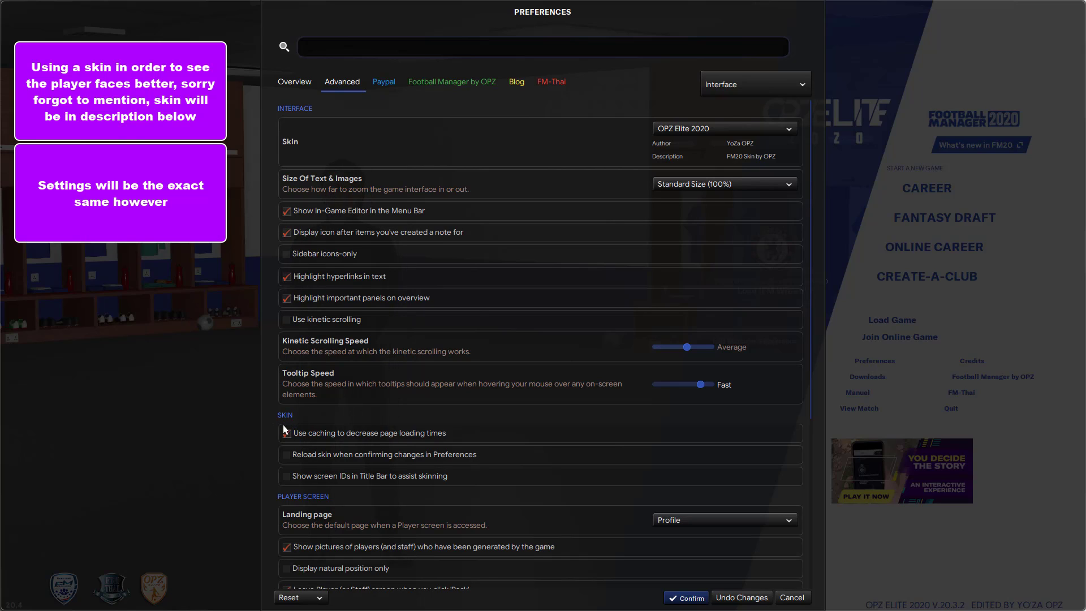
{"action": "left_click", "coordinate": [286, 478]}
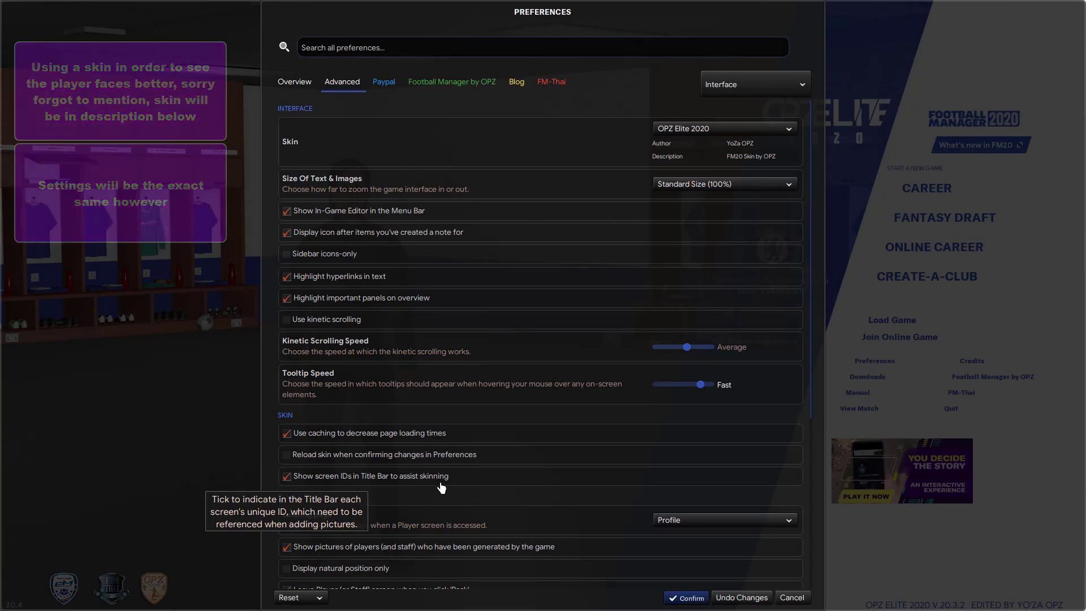
{"action": "left_click", "coordinate": [676, 597]}
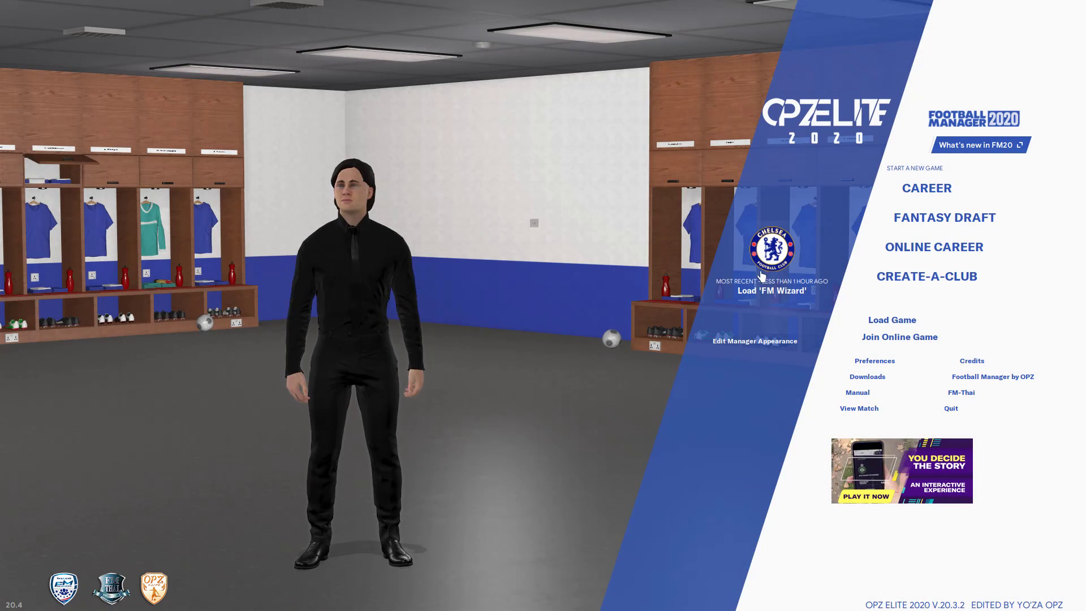
{"action": "left_click", "coordinate": [764, 276]}
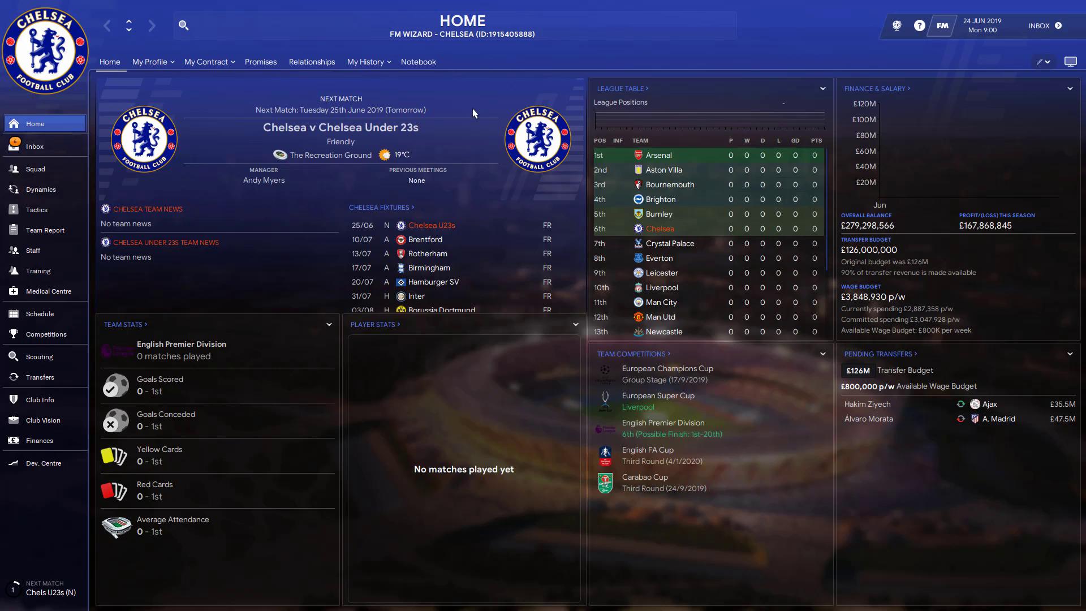
{"action": "left_click", "coordinate": [40, 148]}
{"action": "left_click", "coordinate": [273, 438]}
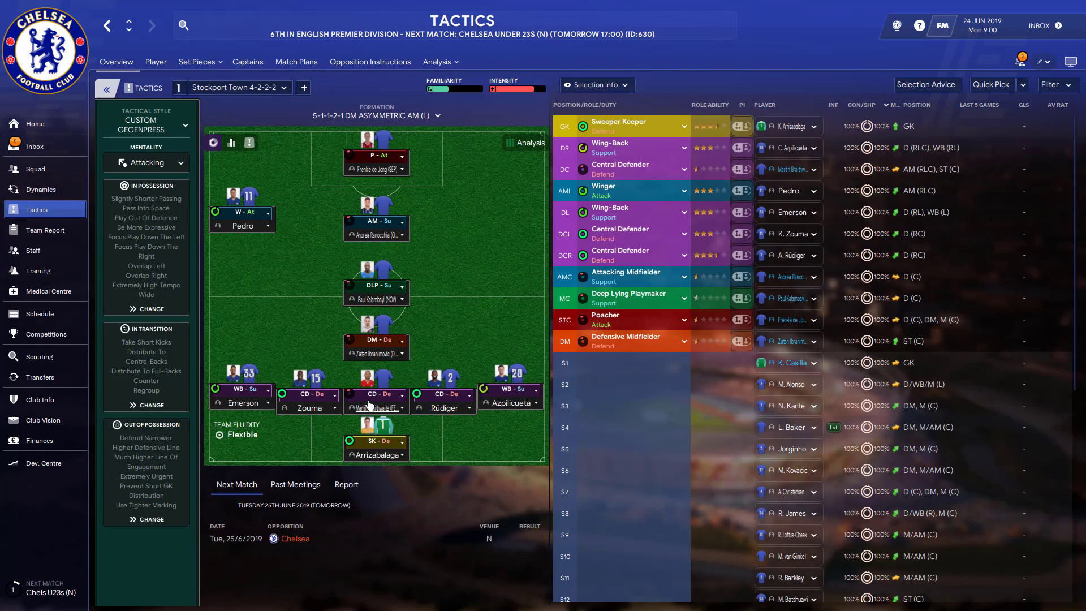
{"action": "left_click", "coordinate": [389, 142]}
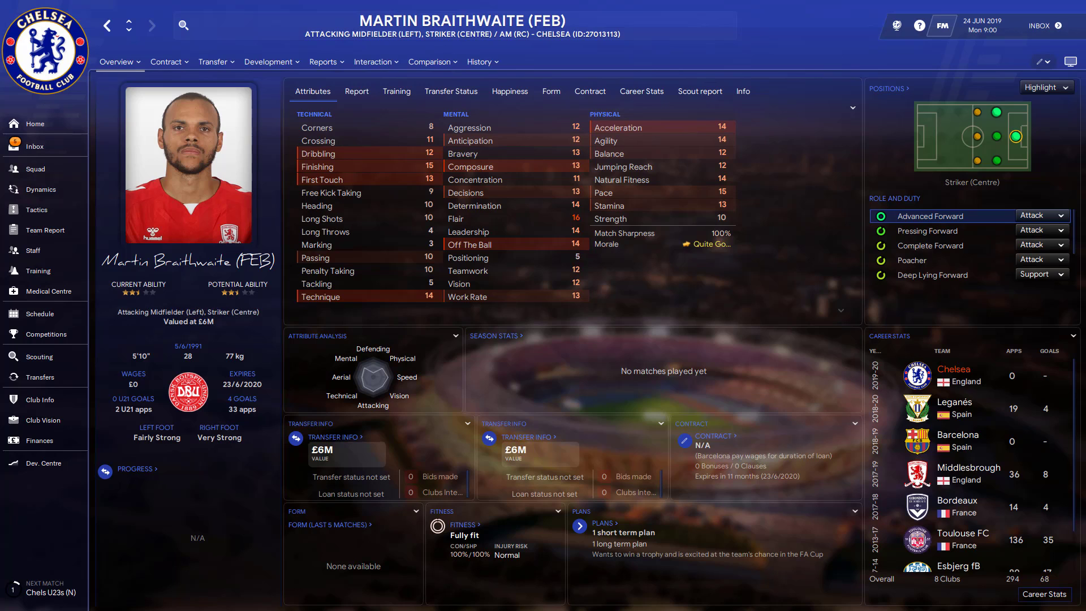
Open the DF11 Update 5 - February 2020 archive from the Facepacks Update folder
{"action": "key", "text": "alt+Tab"}
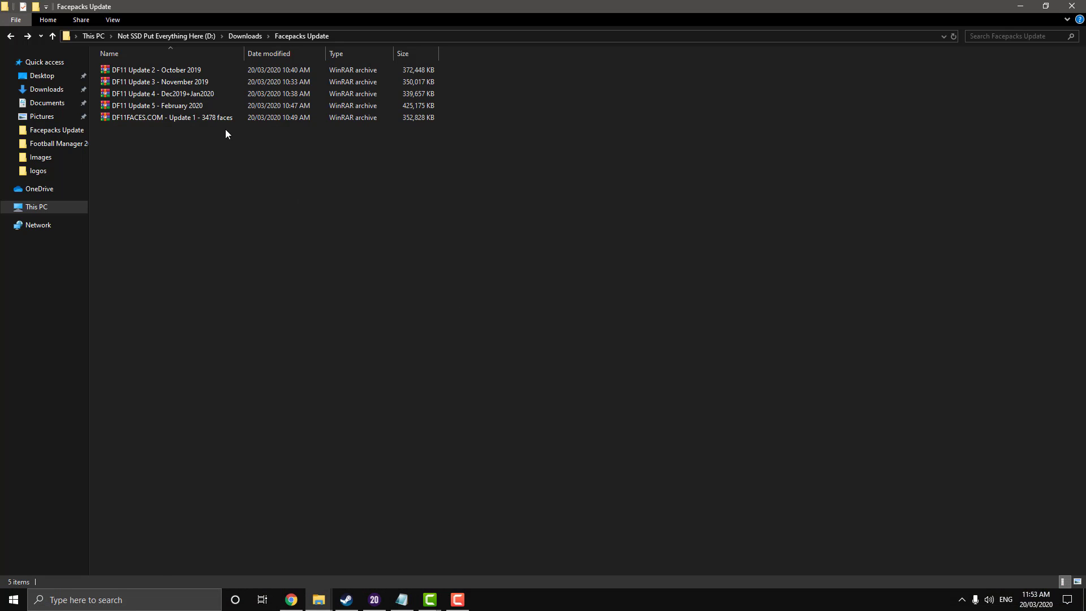
{"action": "left_click", "coordinate": [205, 107]}
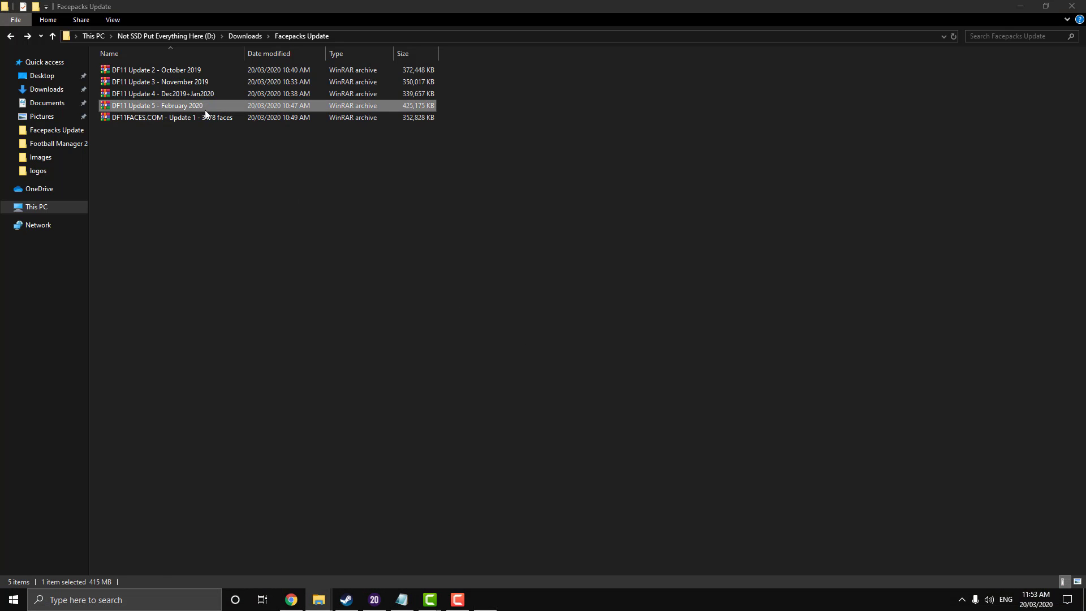
{"action": "double_click", "coordinate": [205, 107]}
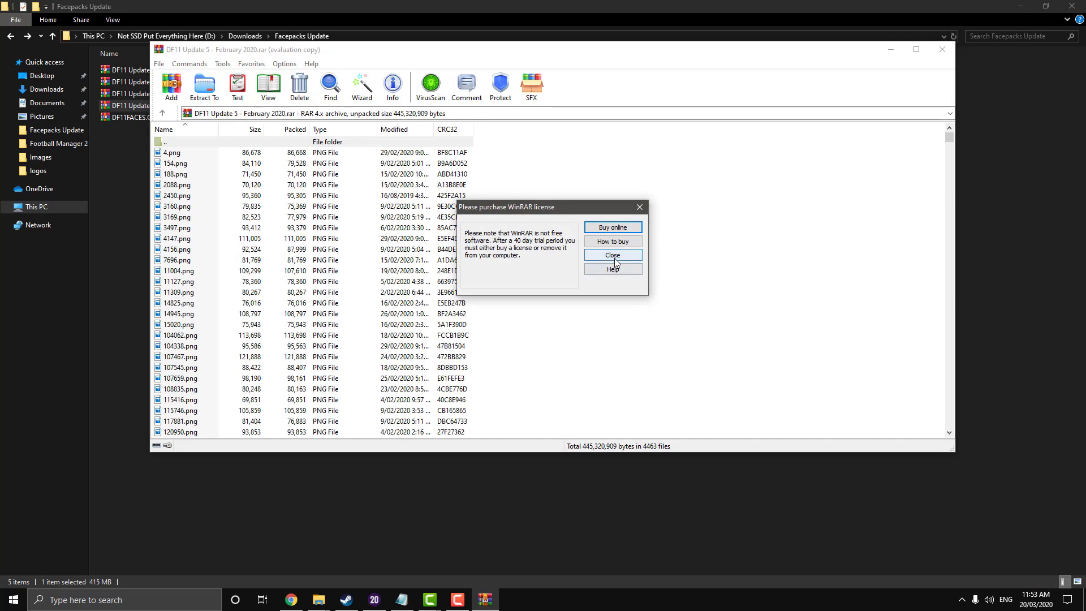
Dismiss the WinRAR licence reminder and preview 27013113.png from the February 2020 archive
{"action": "left_click", "coordinate": [612, 255]}
{"action": "left_click", "coordinate": [374, 599]}
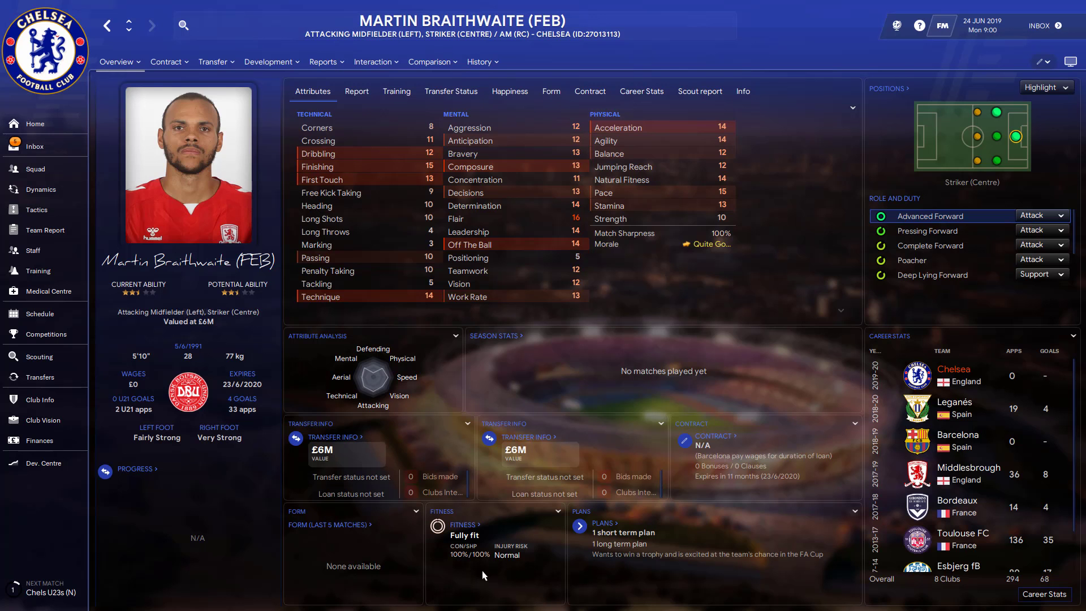
{"action": "key", "text": "alt+Tab"}
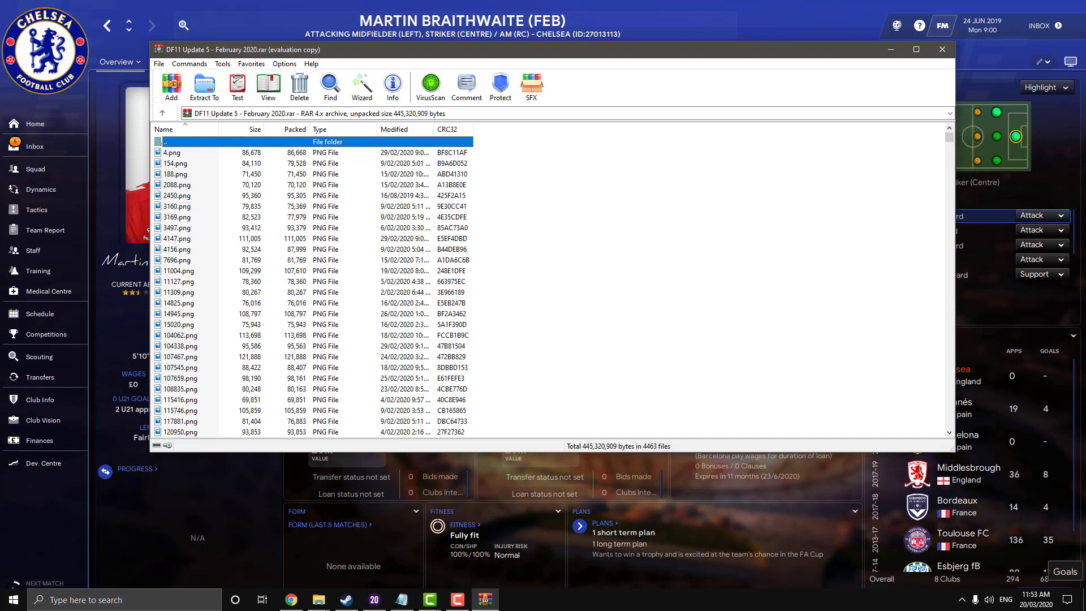
{"action": "left_click_drag", "start_coordinate": [555, 56], "coordinate": [546, 80]}
{"action": "type", "text": "27"}
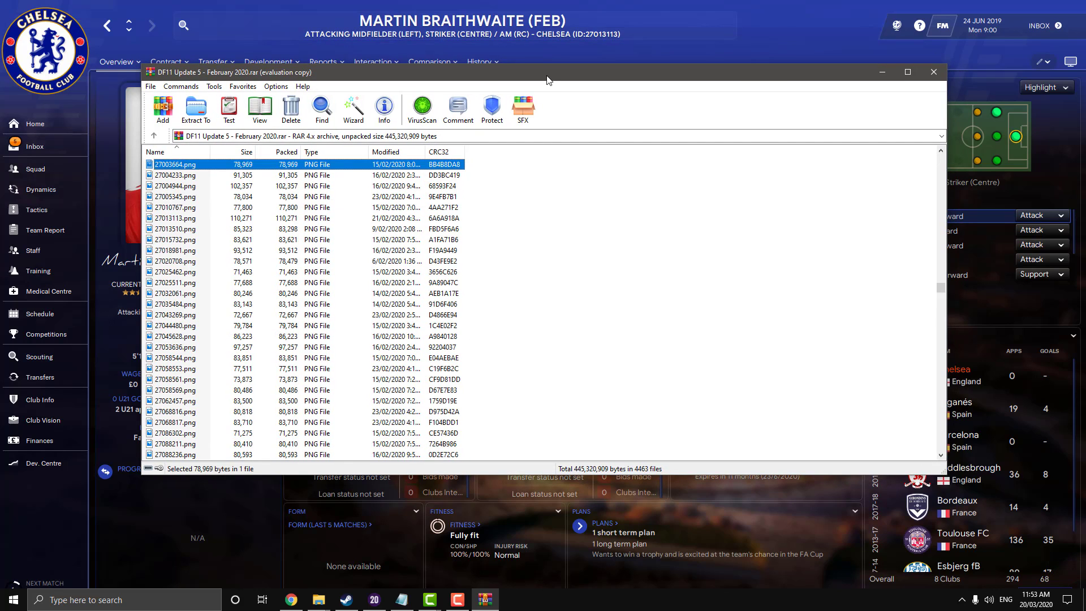
{"action": "type", "text": "27013"}
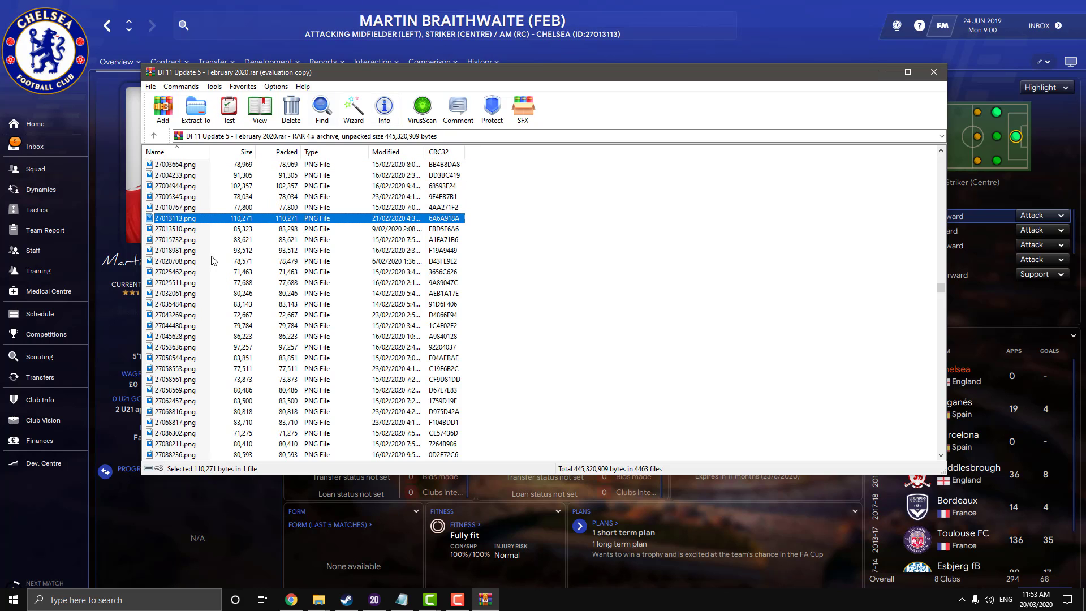
{"action": "double_click", "coordinate": [185, 219]}
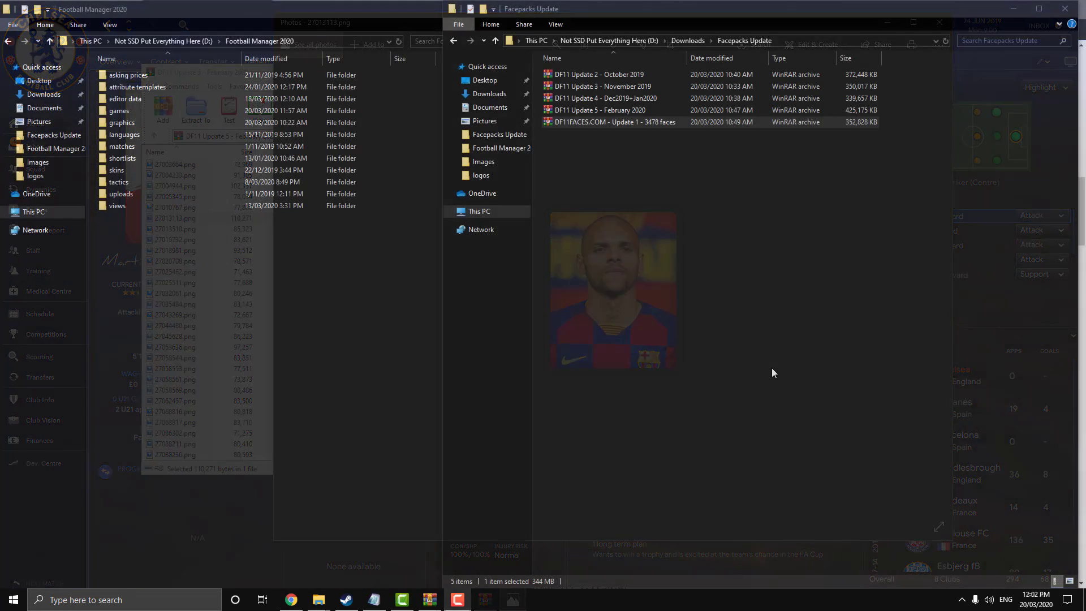
Browse to graphics > facepacks > DF11 Megapack (1 September 2019) and open the DF11FACES Update 1 archive
{"action": "left_click_drag", "start_coordinate": [646, 218], "coordinate": [618, 239]}
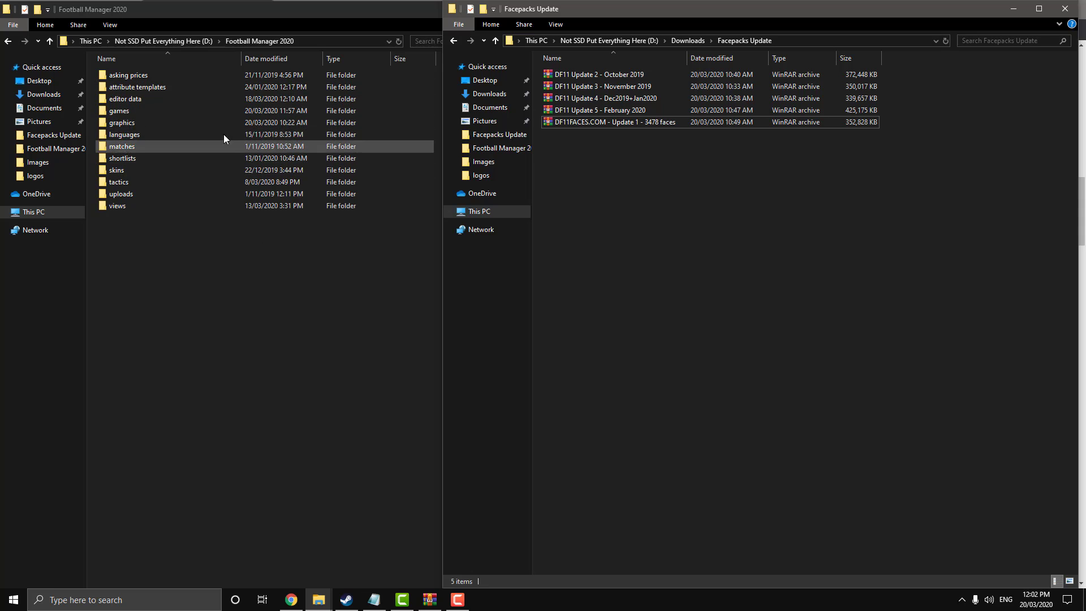
{"action": "left_click", "coordinate": [137, 448]}
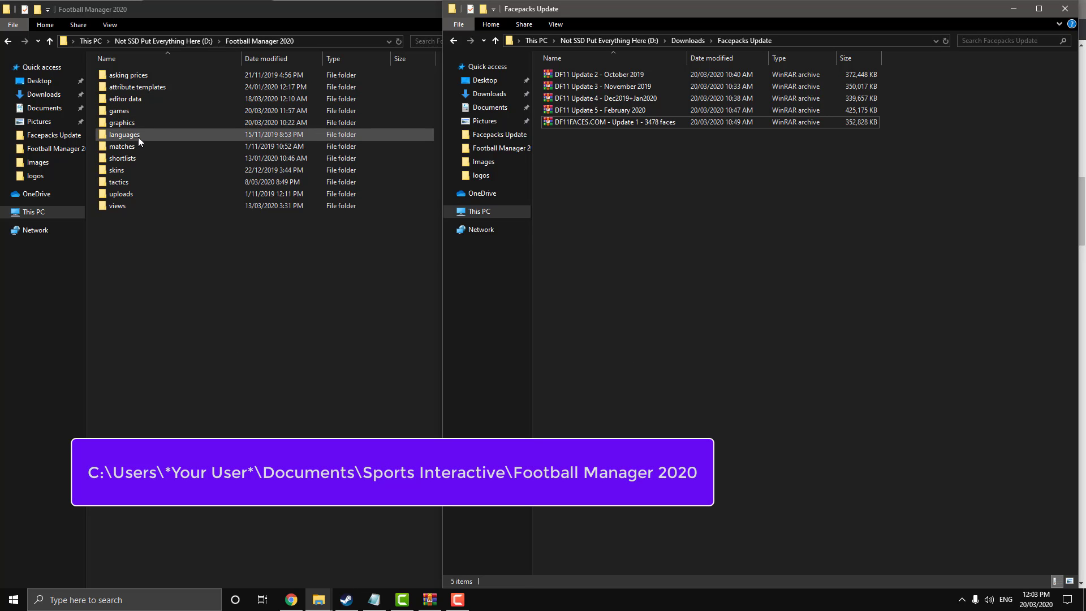
{"action": "double_click", "coordinate": [138, 123]}
{"action": "double_click", "coordinate": [139, 75]}
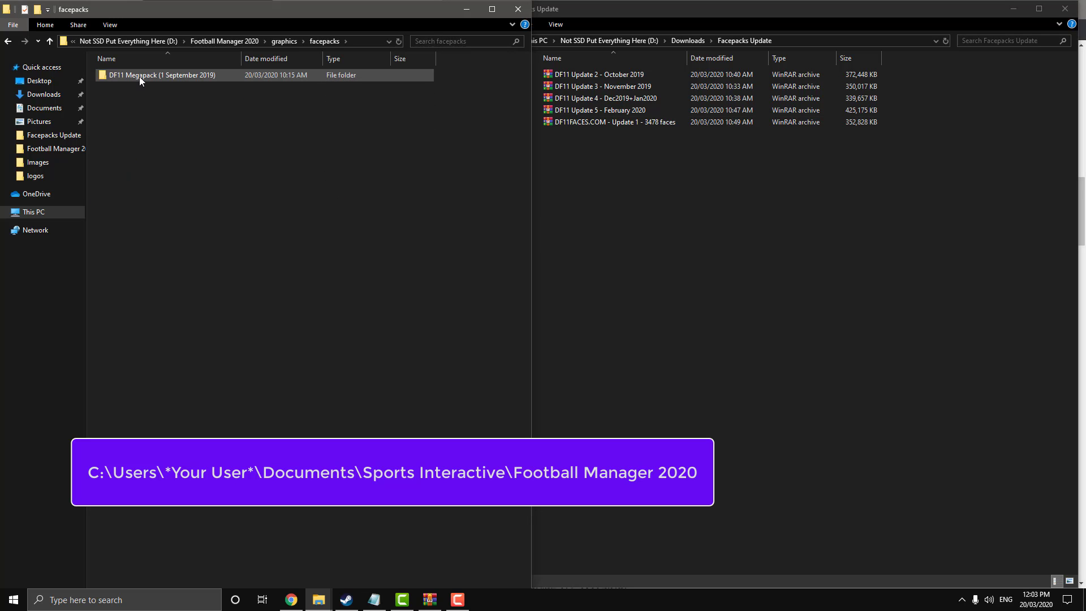
{"action": "double_click", "coordinate": [139, 76]}
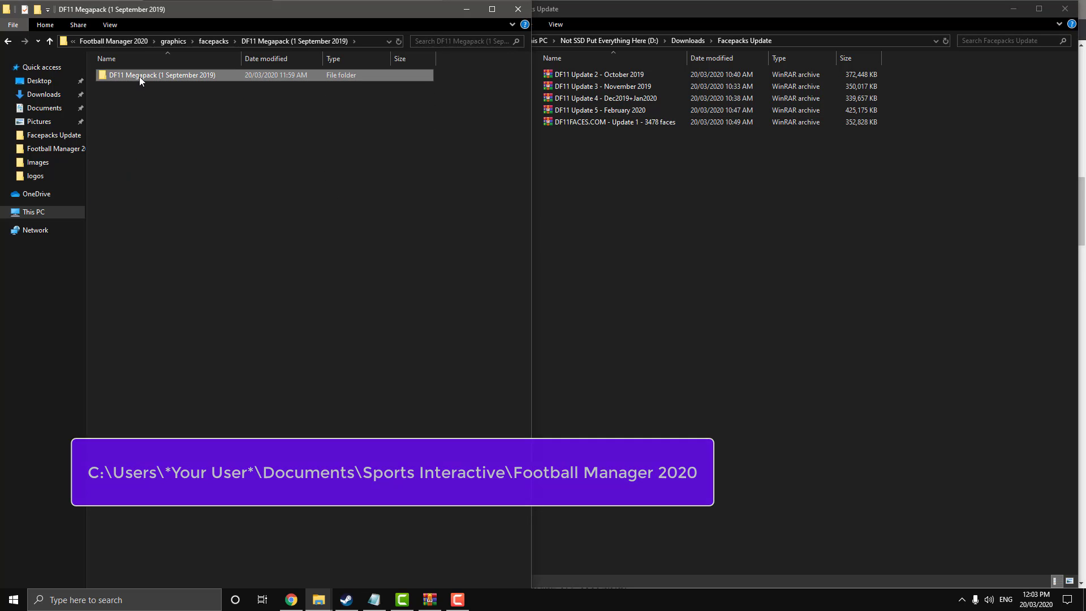
{"action": "double_click", "coordinate": [139, 76]}
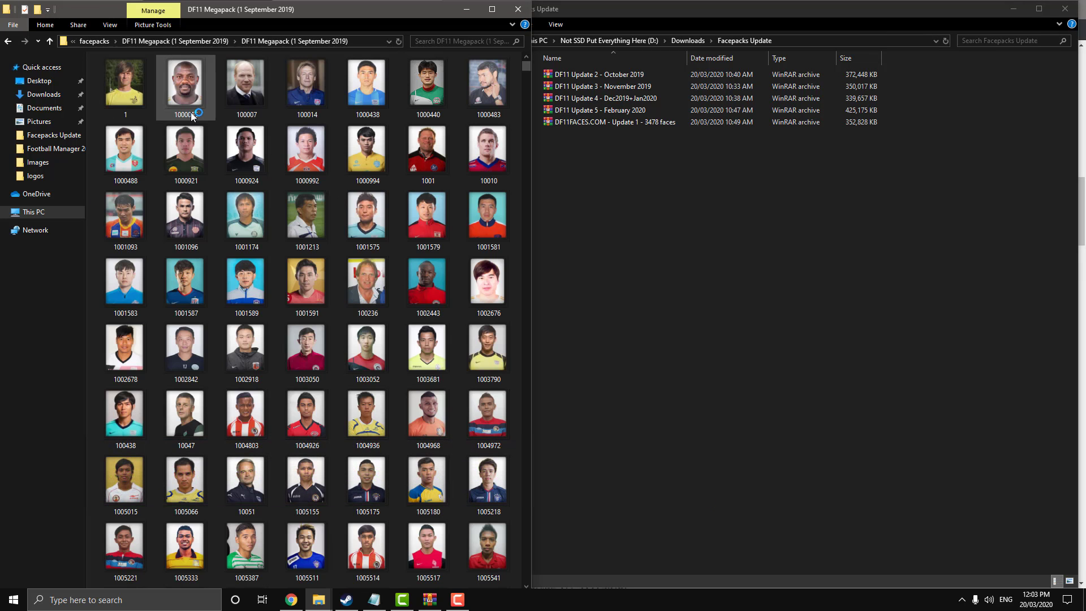
{"action": "left_click", "coordinate": [721, 180]}
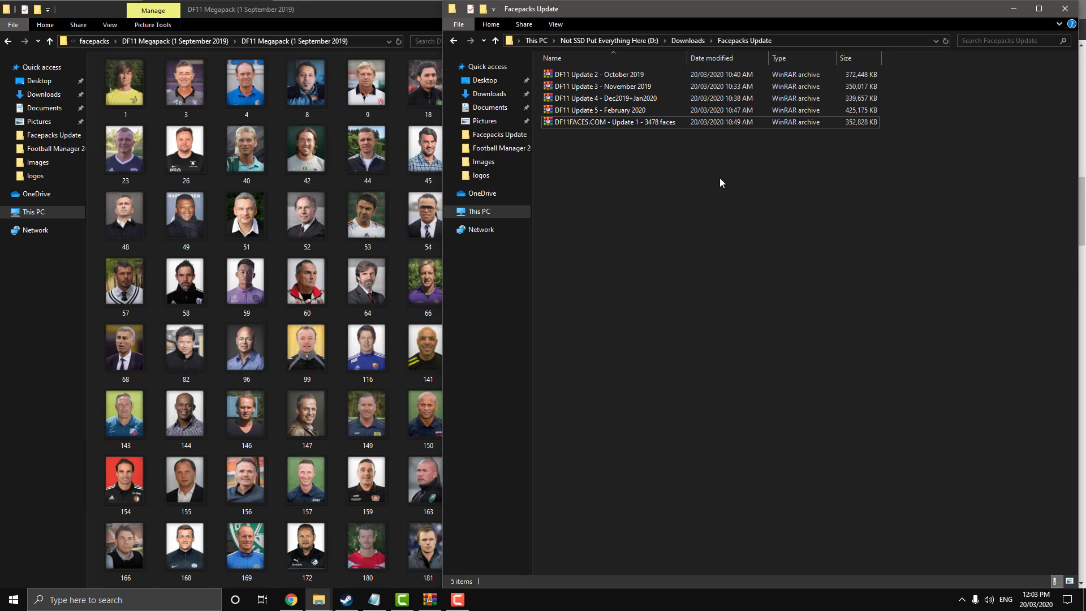
{"action": "double_click", "coordinate": [653, 125]}
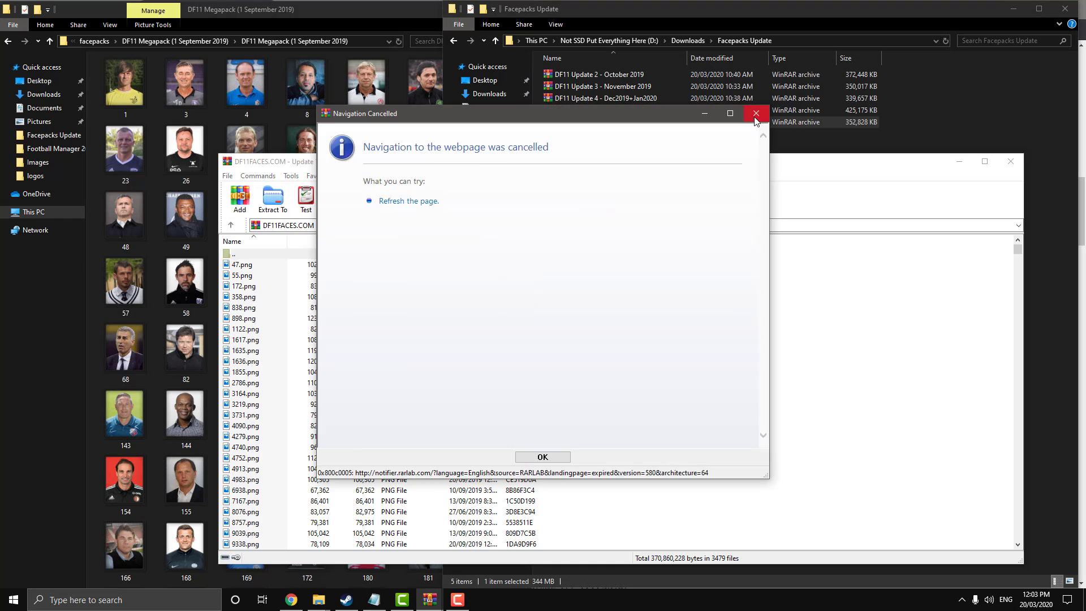
Select all 3,479 Update 1 faces and drag them into the DF11 Megapack face folder
{"action": "left_click", "coordinate": [754, 114]}
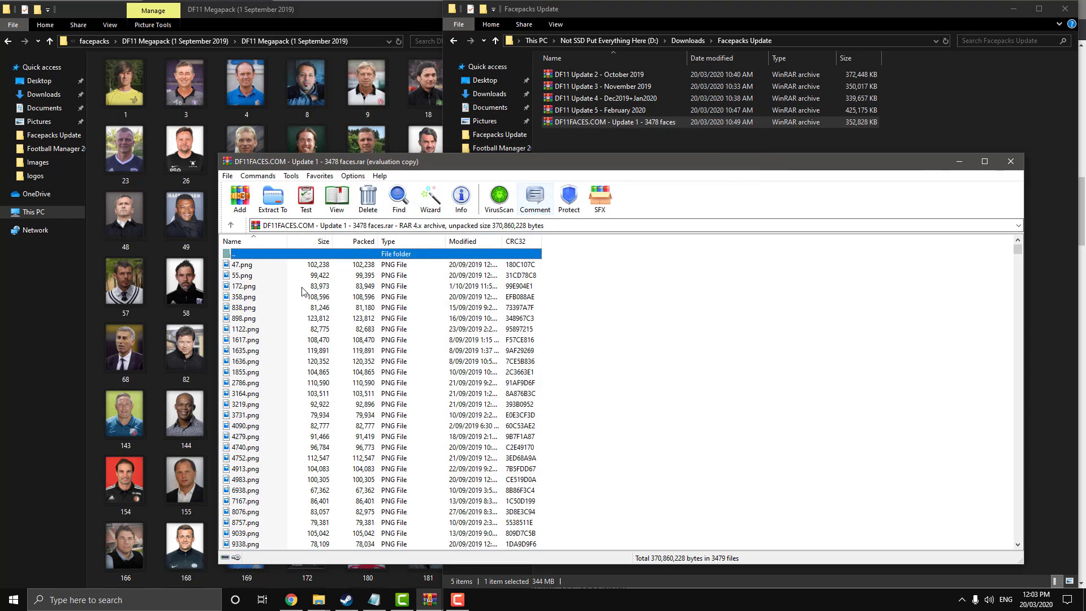
{"action": "left_click_drag", "start_coordinate": [217, 334], "coordinate": [535, 334]}
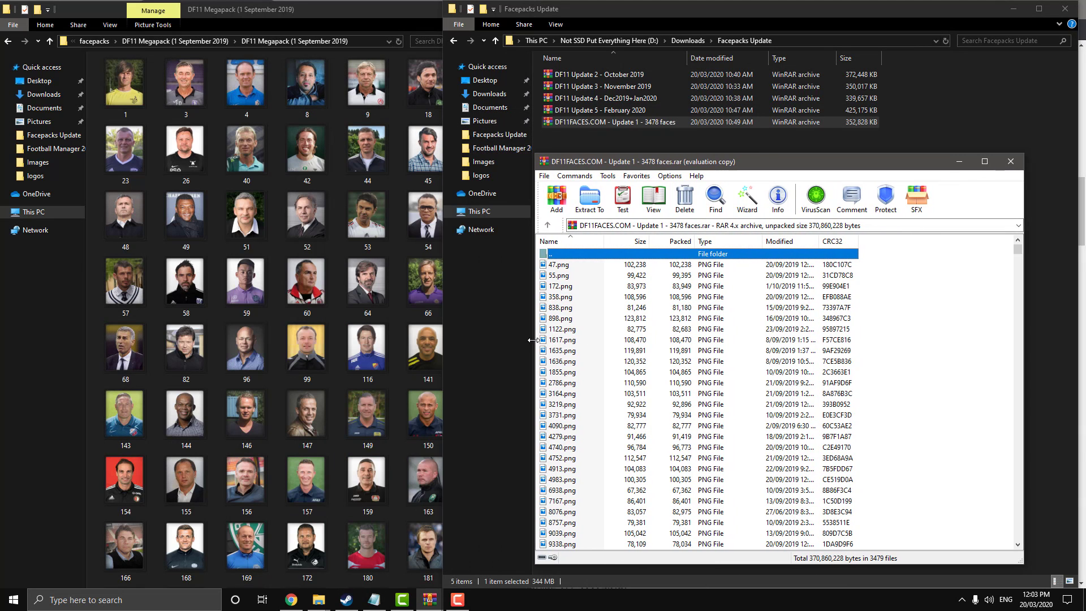
{"action": "key", "text": "ctrl+a"}
{"action": "left_click_drag", "start_coordinate": [647, 336], "coordinate": [371, 339]}
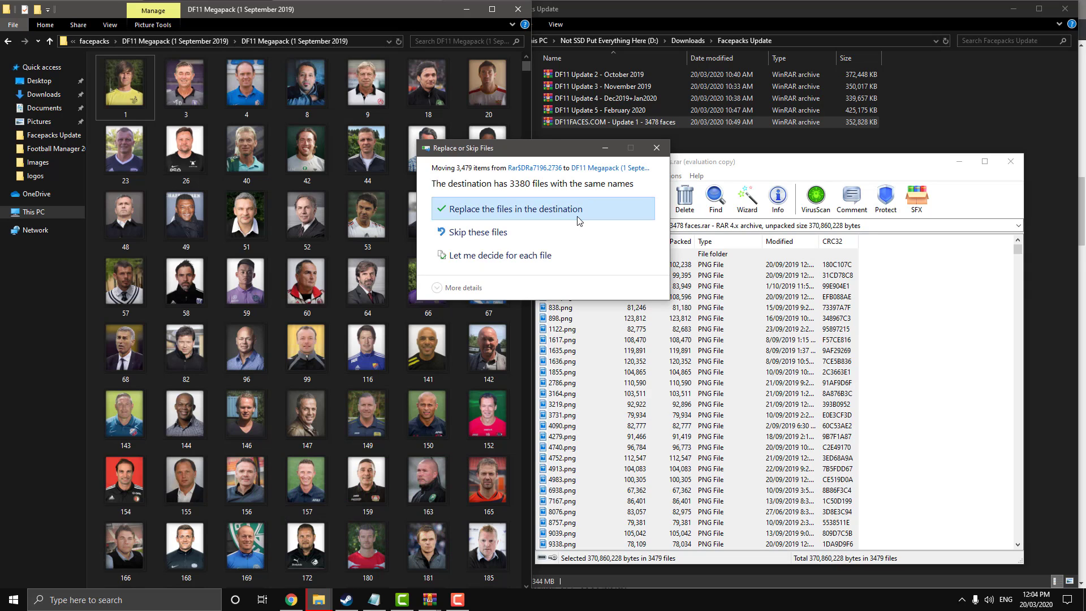
Replace the 3380 same-named face files in the DF11 Megapack folder
{"action": "left_click", "coordinate": [513, 209]}
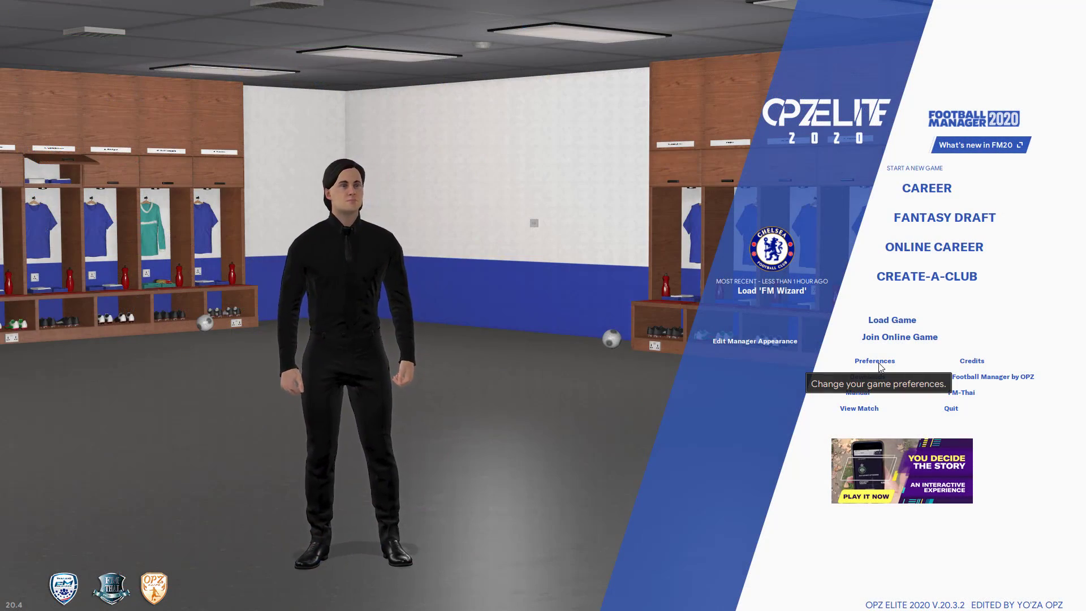
Tick 'Reload skin when confirming changes', untick 'Use caching', confirm, and load the FM Wizard save
{"action": "left_click", "coordinate": [881, 366]}
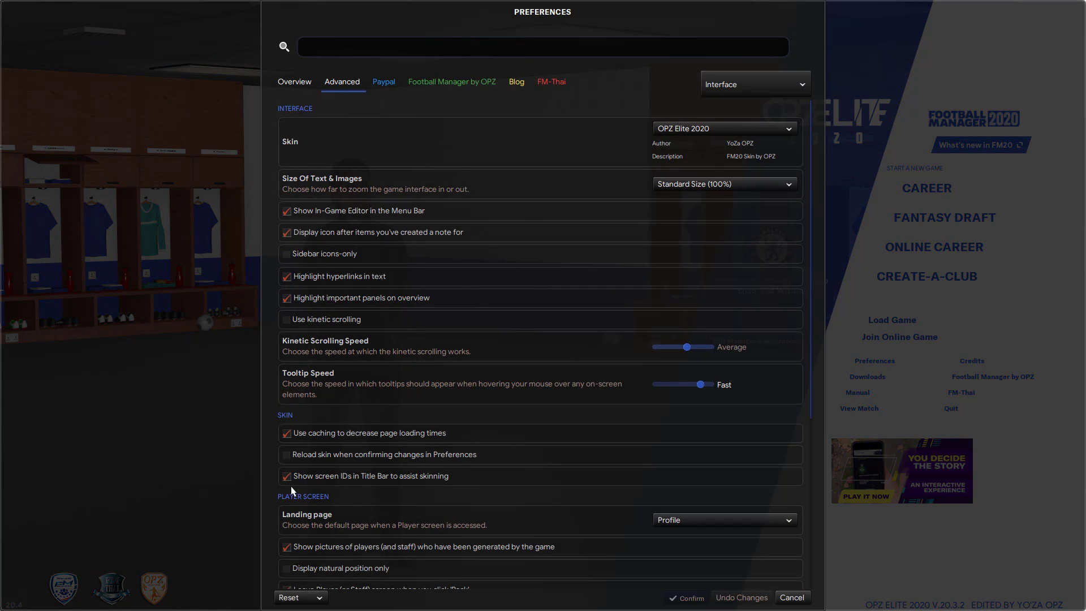
{"action": "left_click", "coordinate": [287, 454]}
{"action": "left_click", "coordinate": [287, 433]}
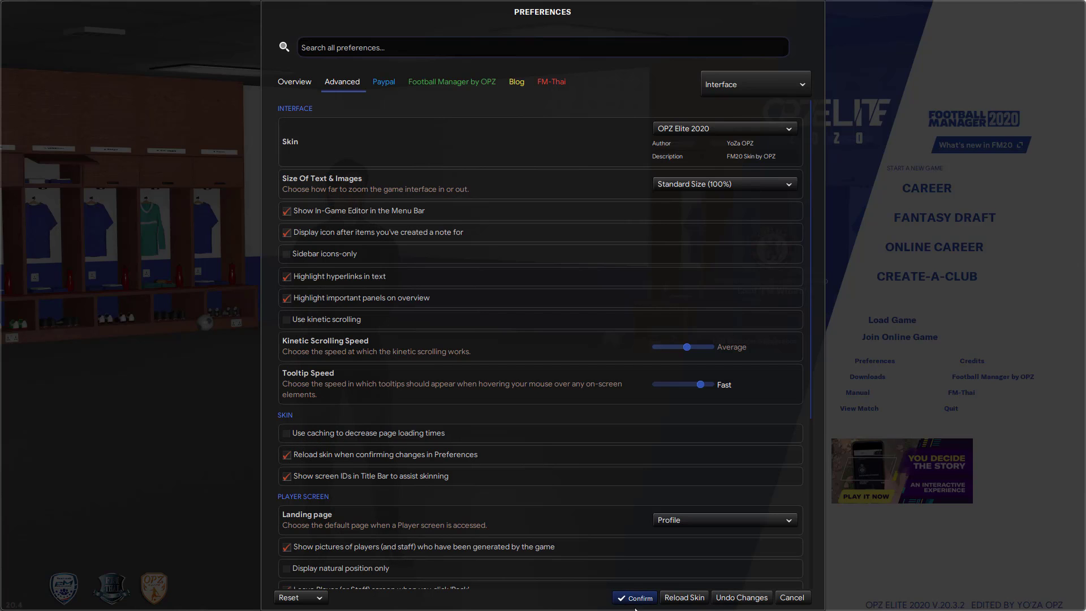
{"action": "left_click", "coordinate": [652, 602]}
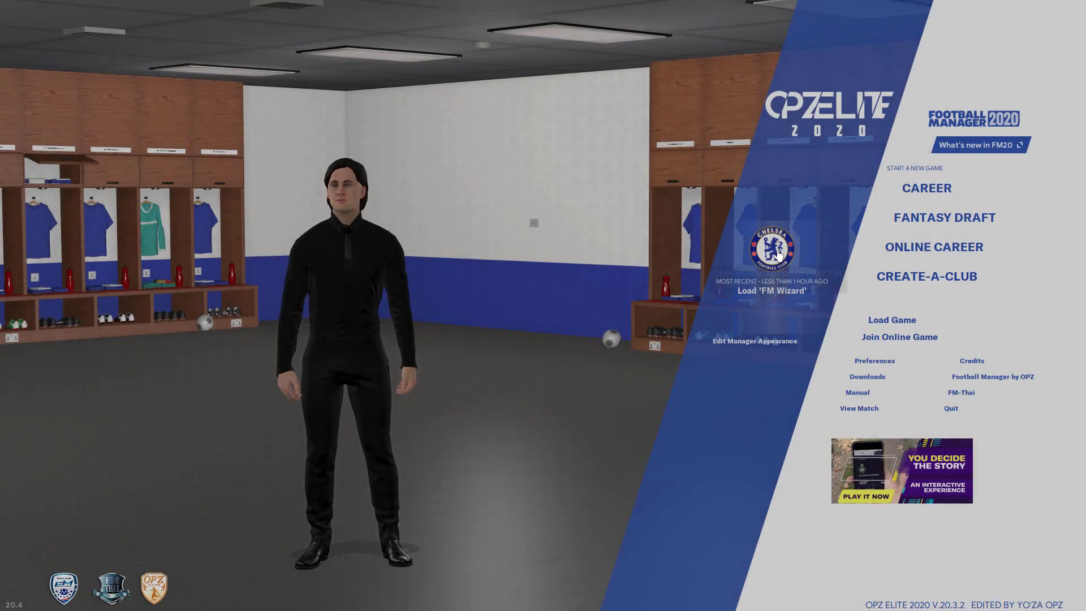
{"action": "left_click", "coordinate": [777, 256]}
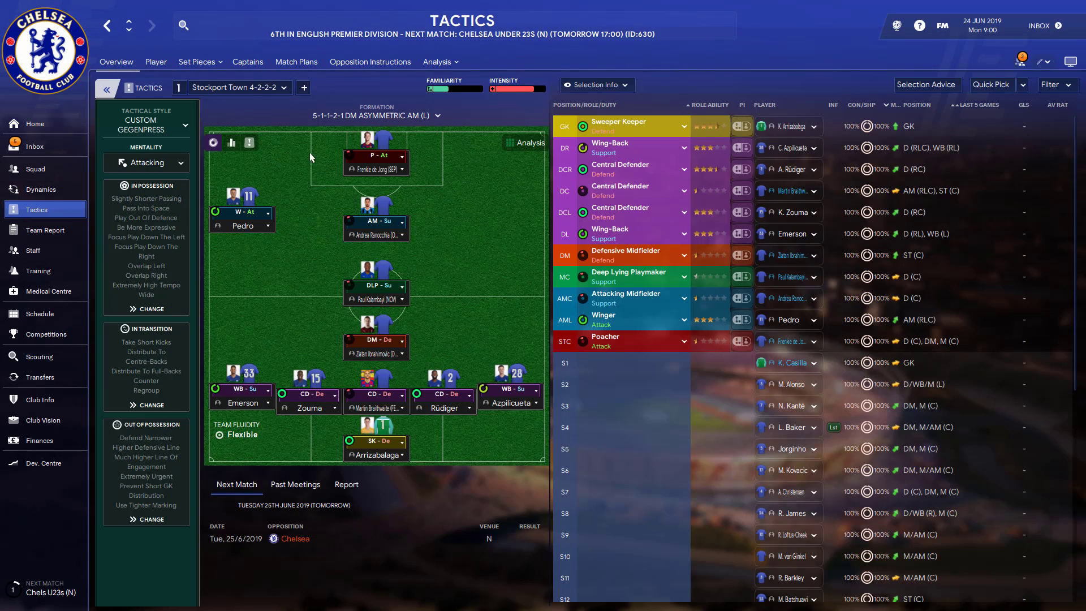
Check the new faces on the profiles of the striker, attacking midfielder, deep-lying playmaker, defensive midfielder and middle centre-back
{"action": "left_click", "coordinate": [373, 171]}
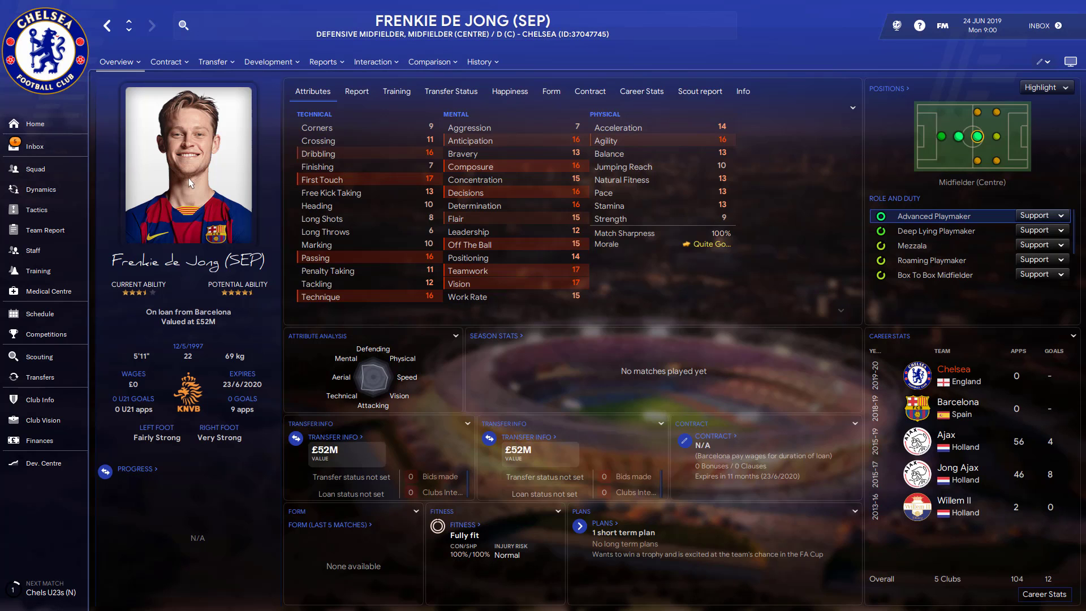
{"action": "key", "text": "BackSpace"}
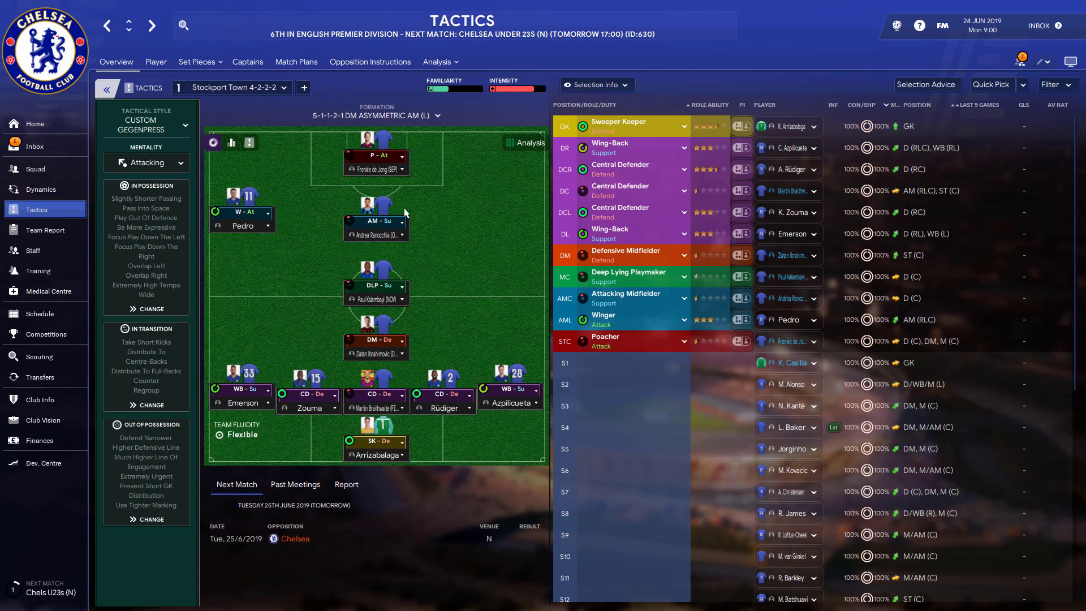
{"action": "left_click", "coordinate": [387, 236]}
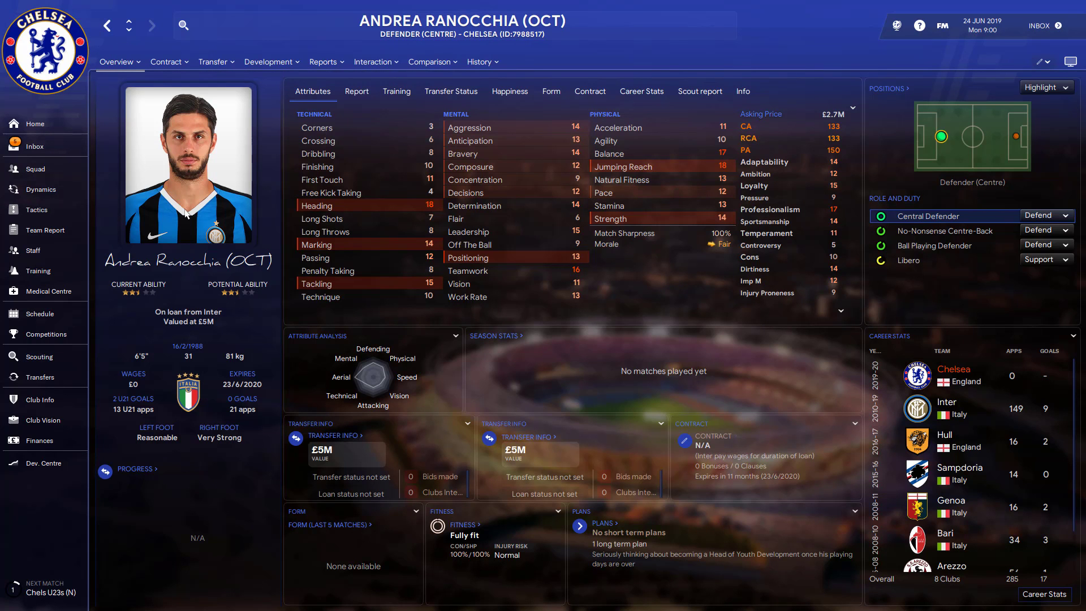
{"action": "key", "text": "BackSpace"}
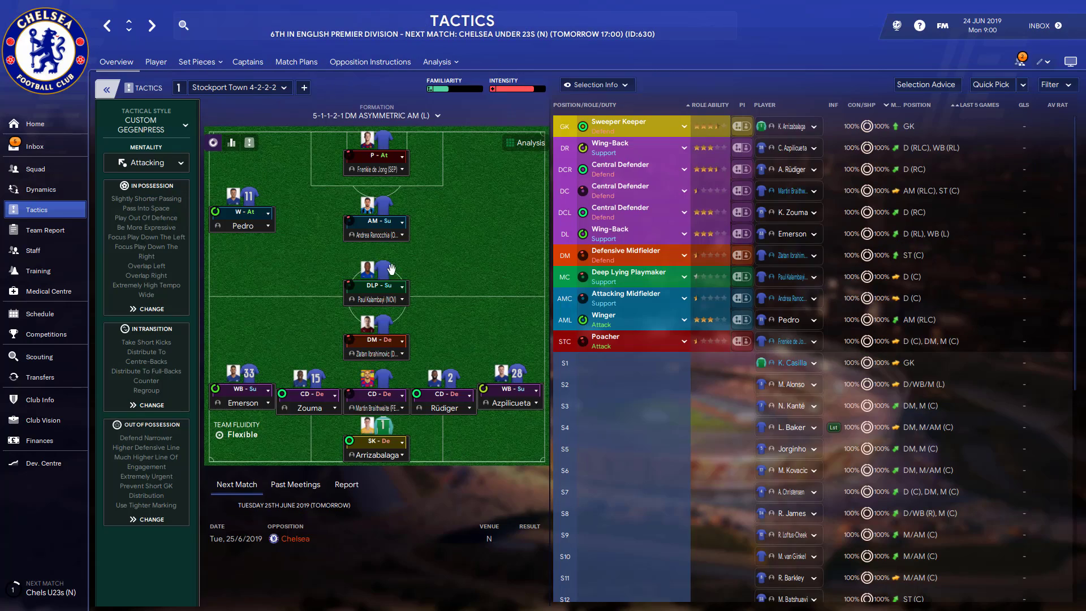
{"action": "left_click", "coordinate": [378, 299]}
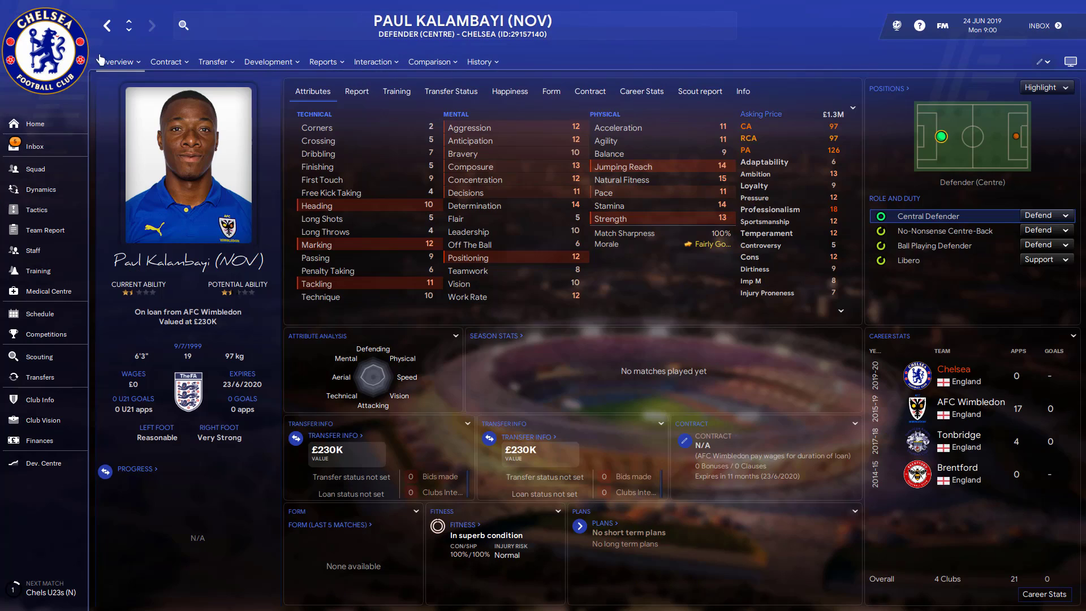
{"action": "left_click", "coordinate": [104, 25]}
{"action": "left_click", "coordinate": [378, 354]}
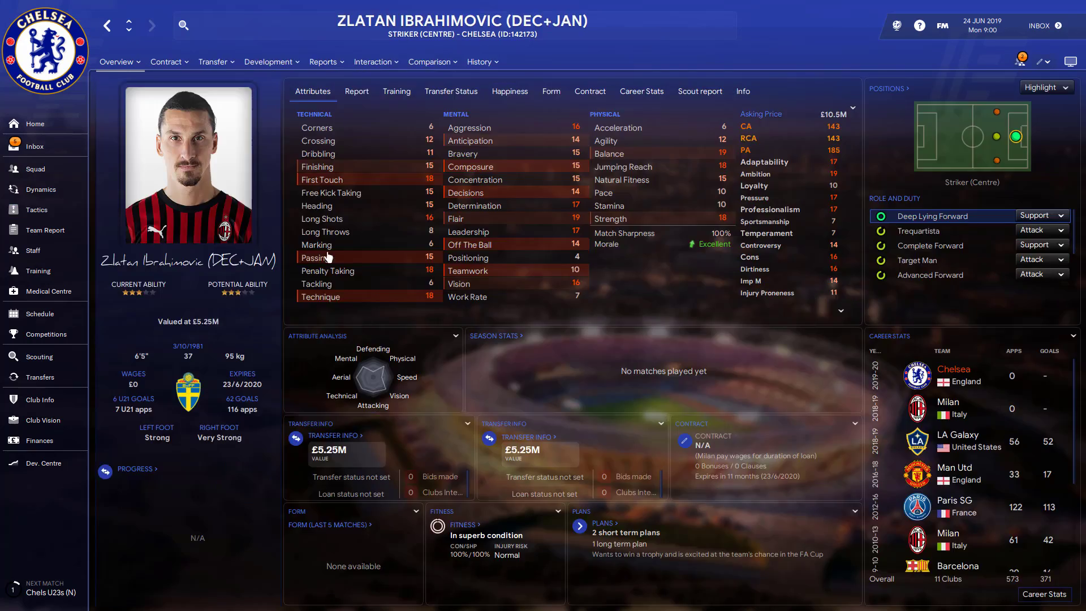
{"action": "left_click", "coordinate": [107, 26]}
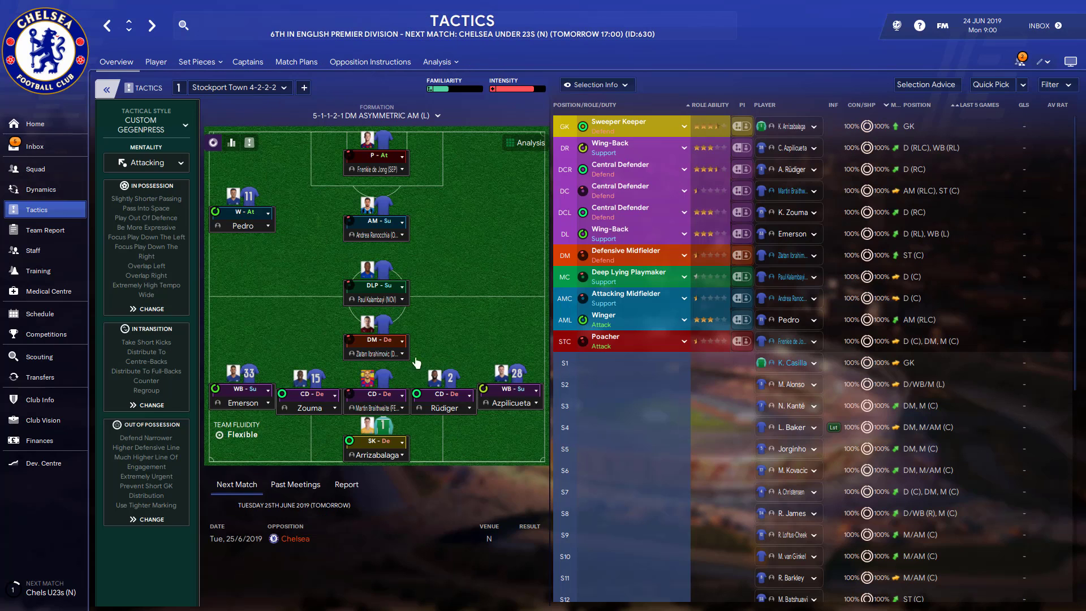
{"action": "left_click", "coordinate": [378, 407]}
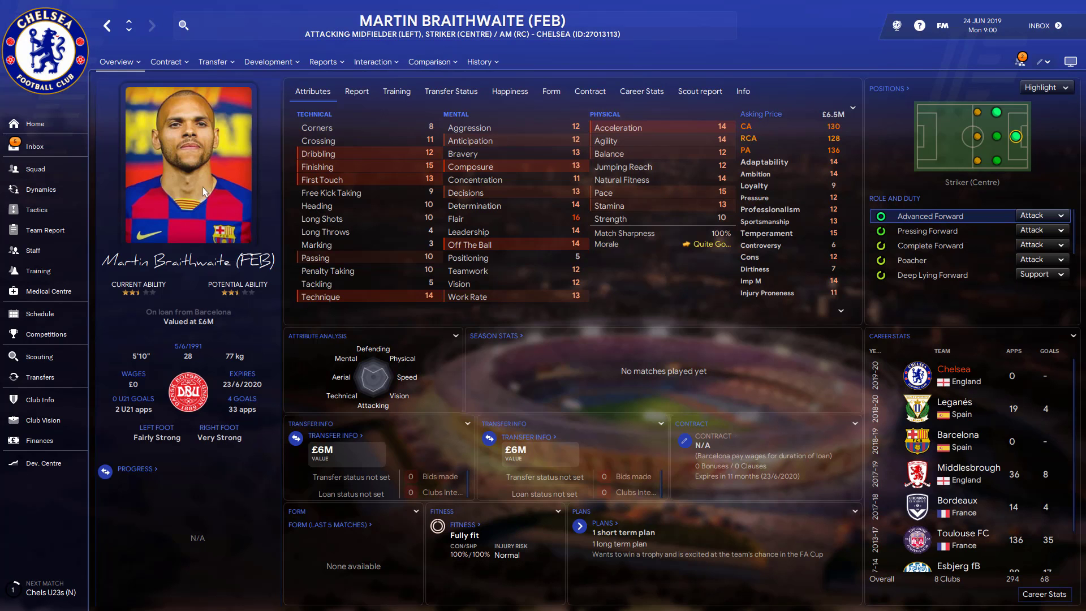